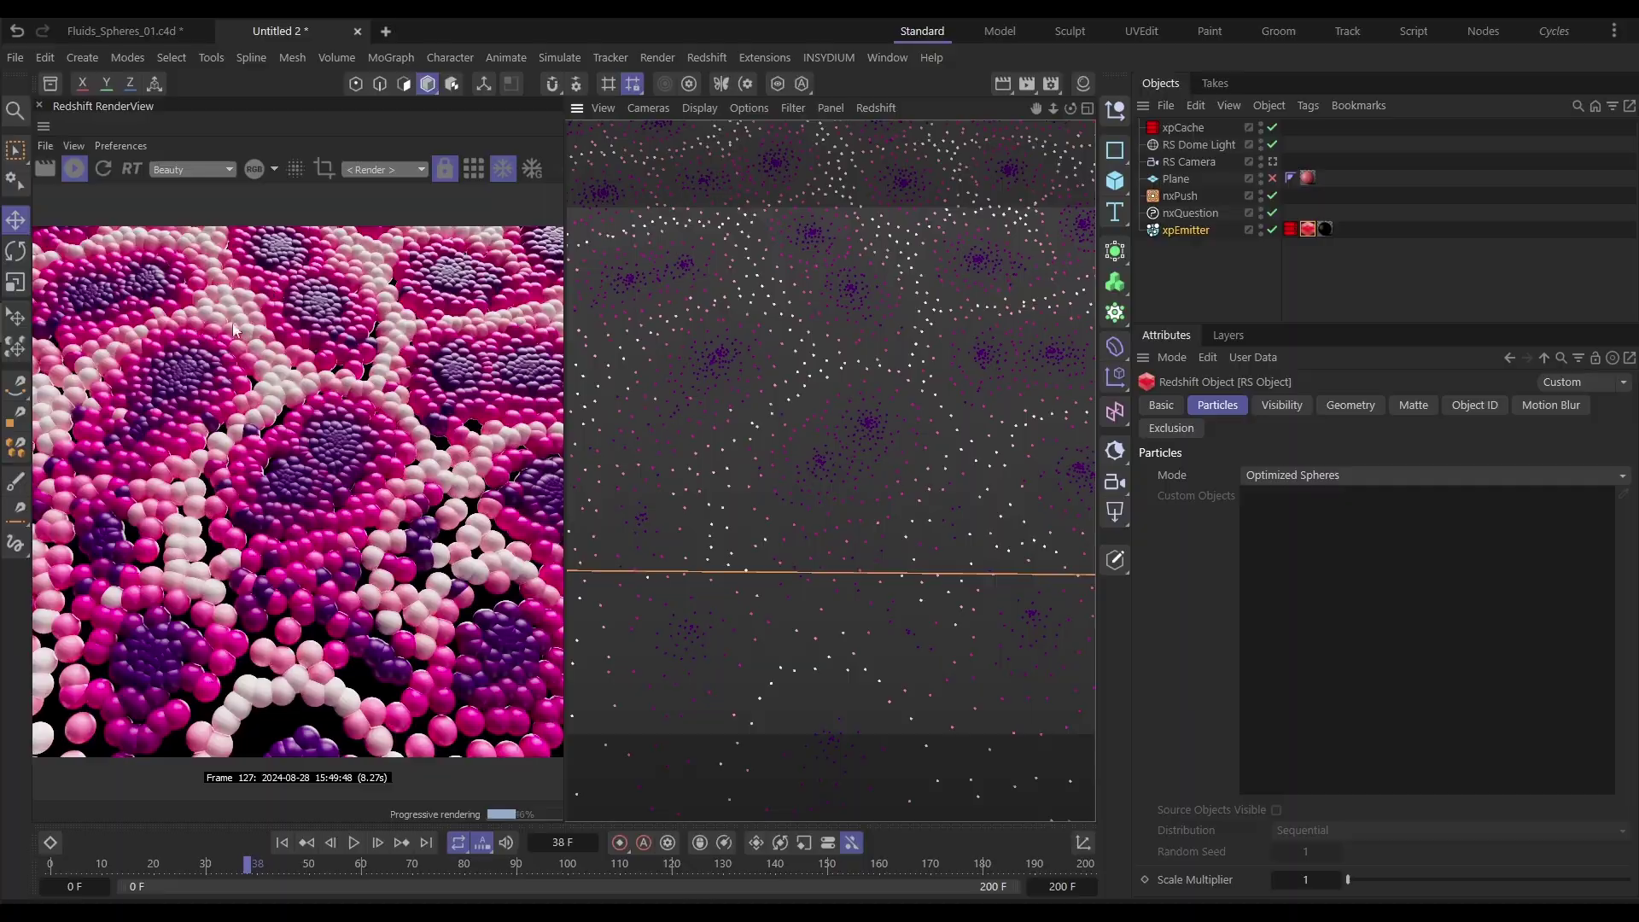
Step: Set the scale multiplier in xpEmitter's Redshift object tag to 0.5 and play the animation
double_click(1305, 879)
text(0.5)
key(Return)
click(353, 843)
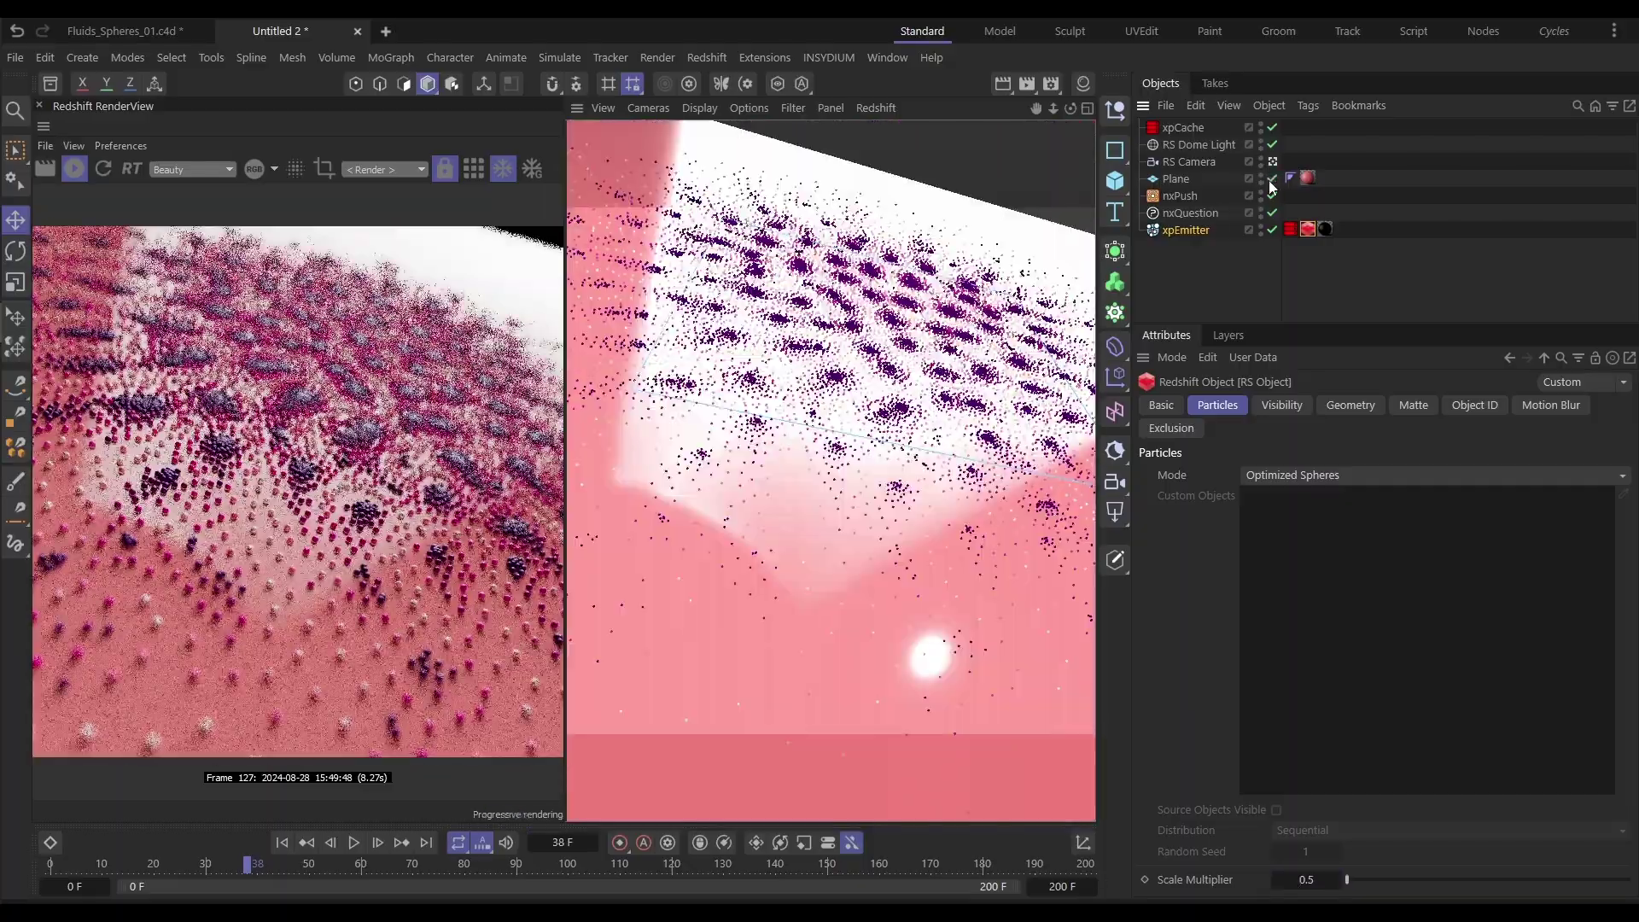
click(354, 843)
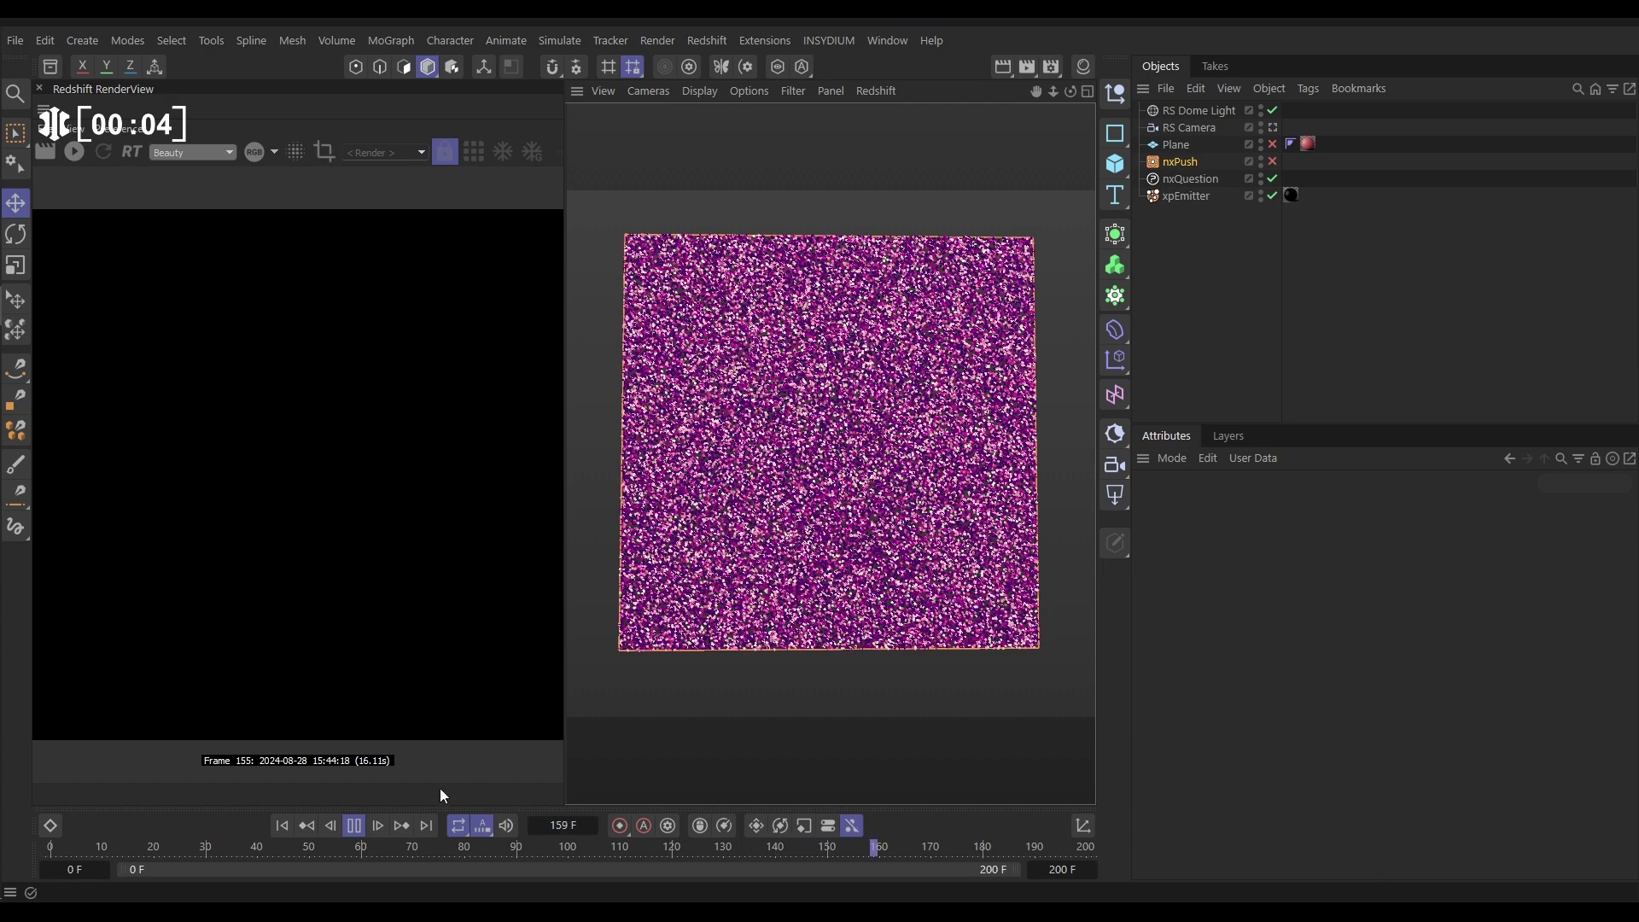
Step: Stop the playback and inspect the emitted particles up close and from farther away
key(space)
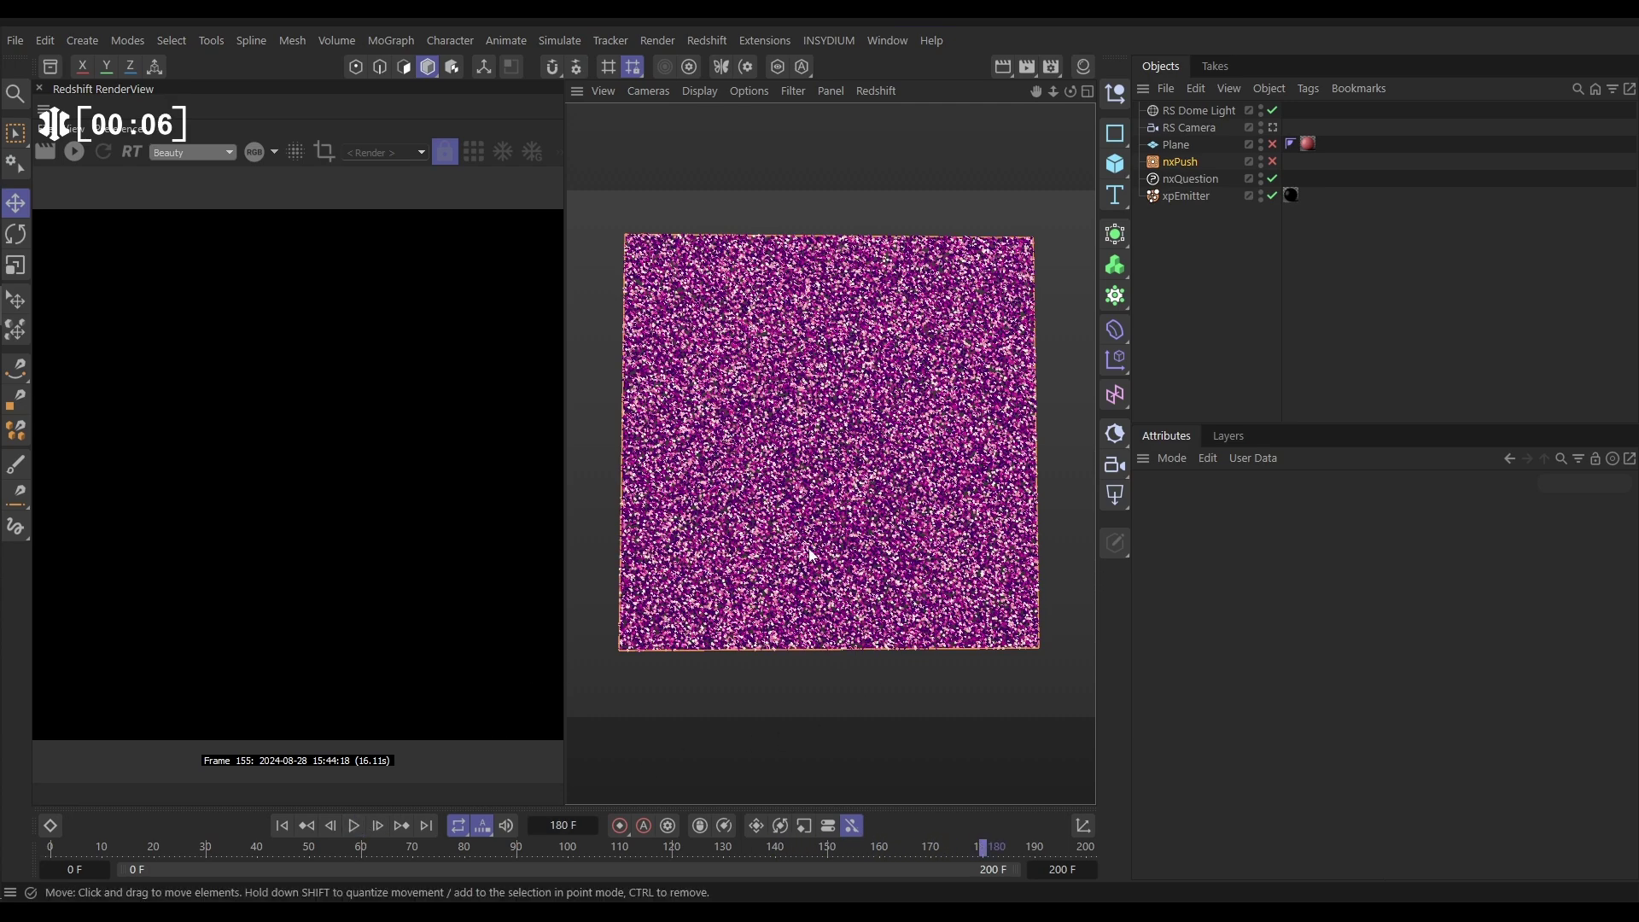
scroll(810, 555, up, 6)
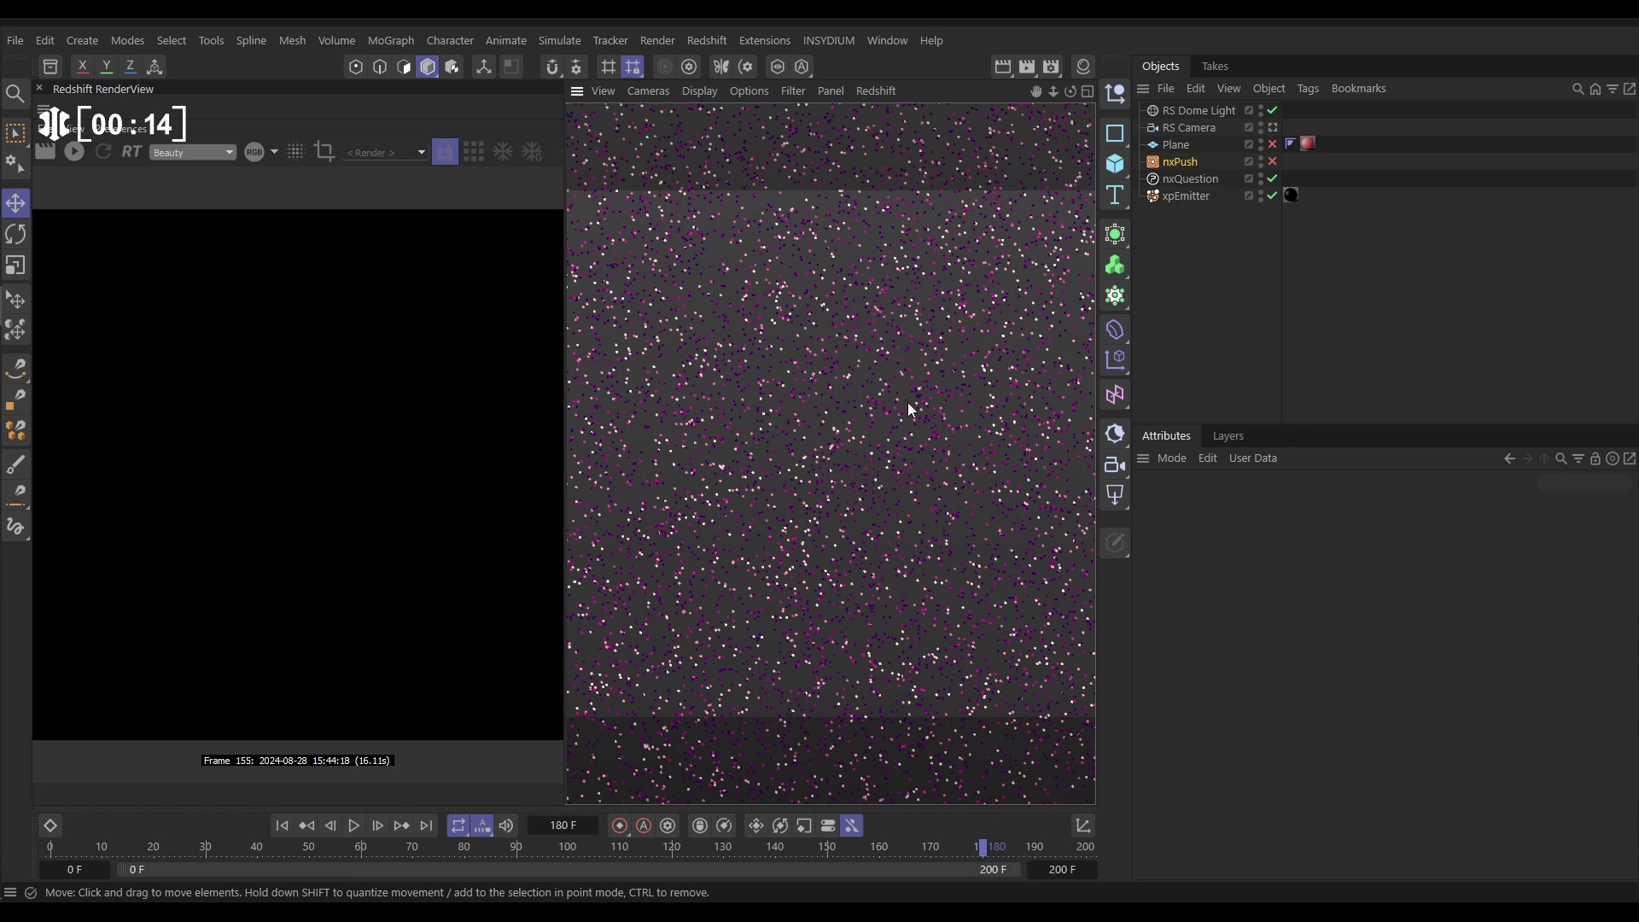
scroll(908, 409, down, 5)
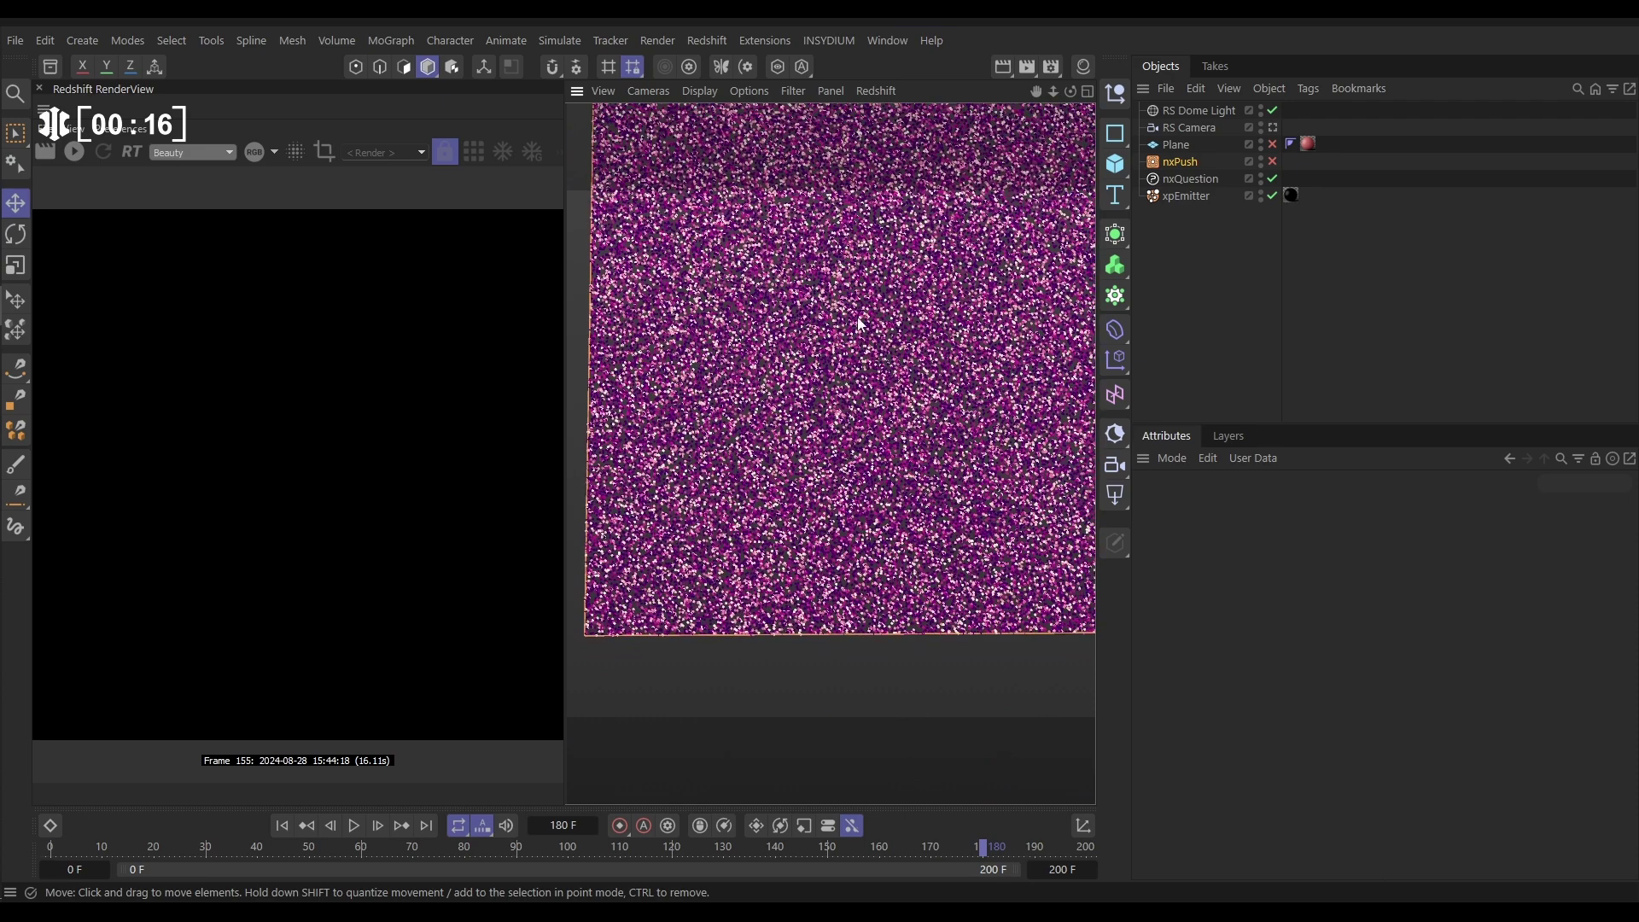
scroll(913, 392, up, 5)
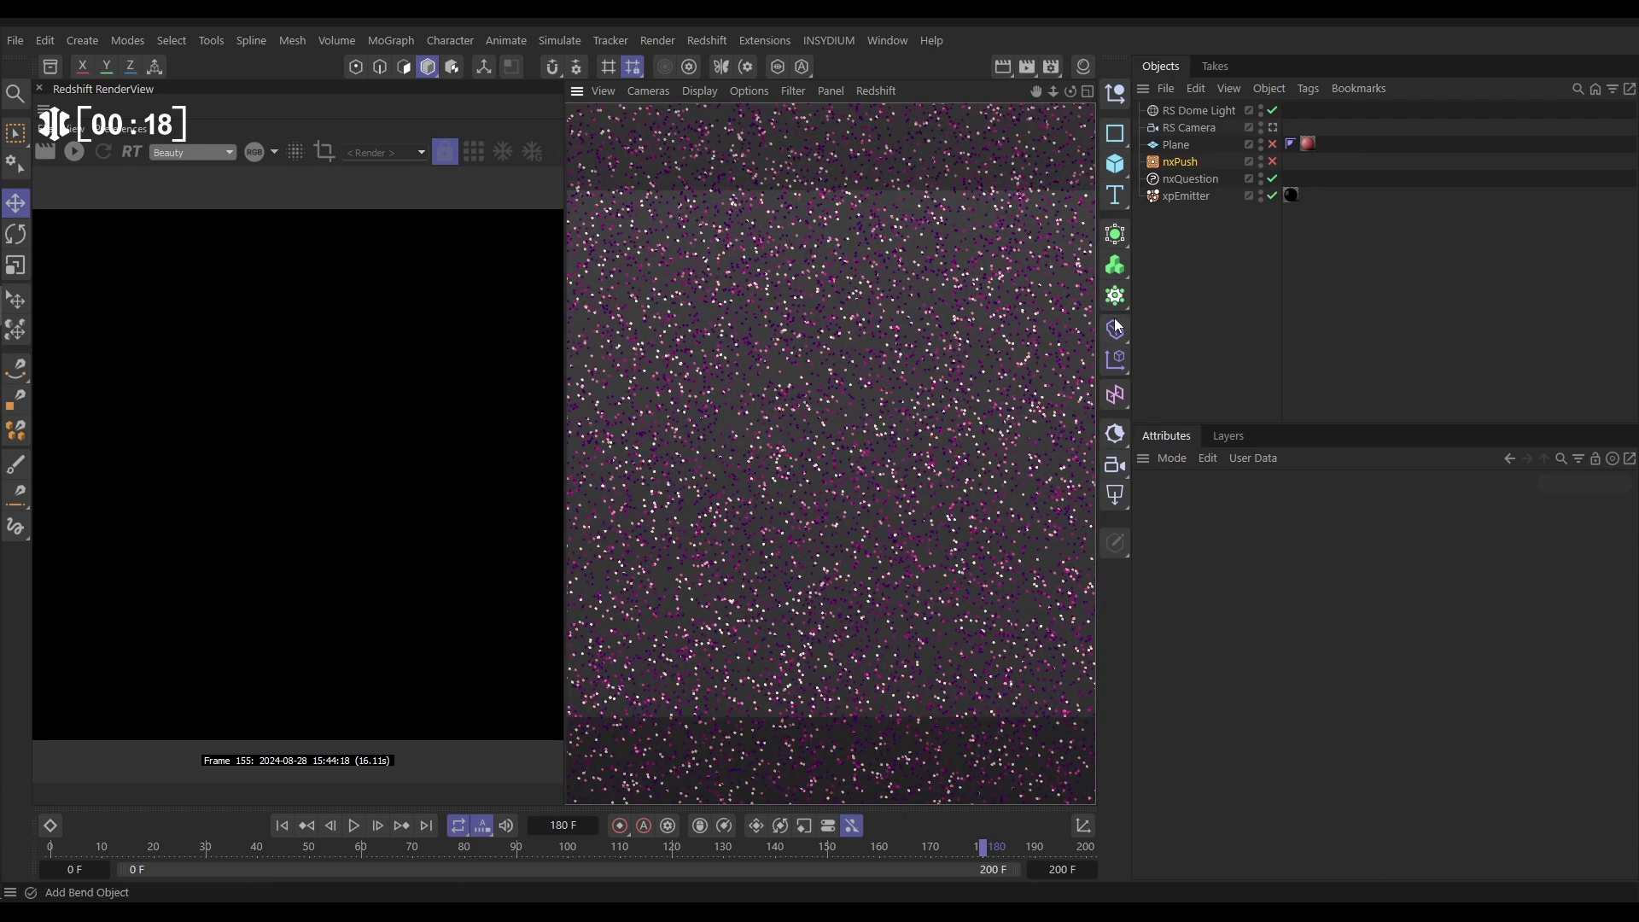
Step: Set the particle editor display of xpEmitter to Circle
click(1185, 198)
click(1304, 528)
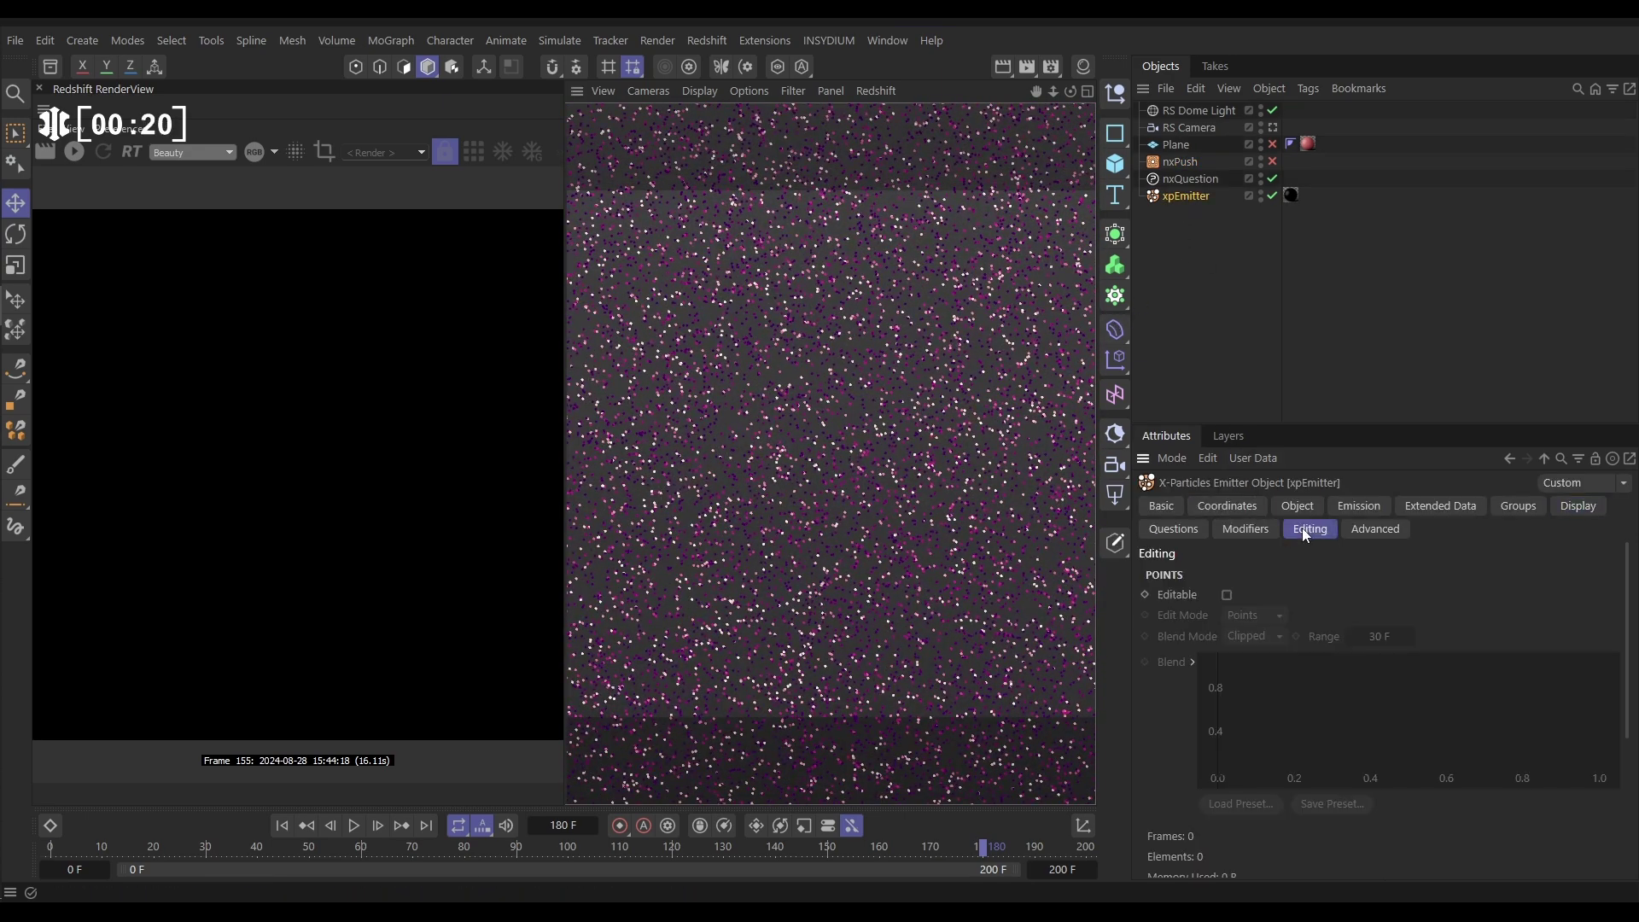
click(1576, 505)
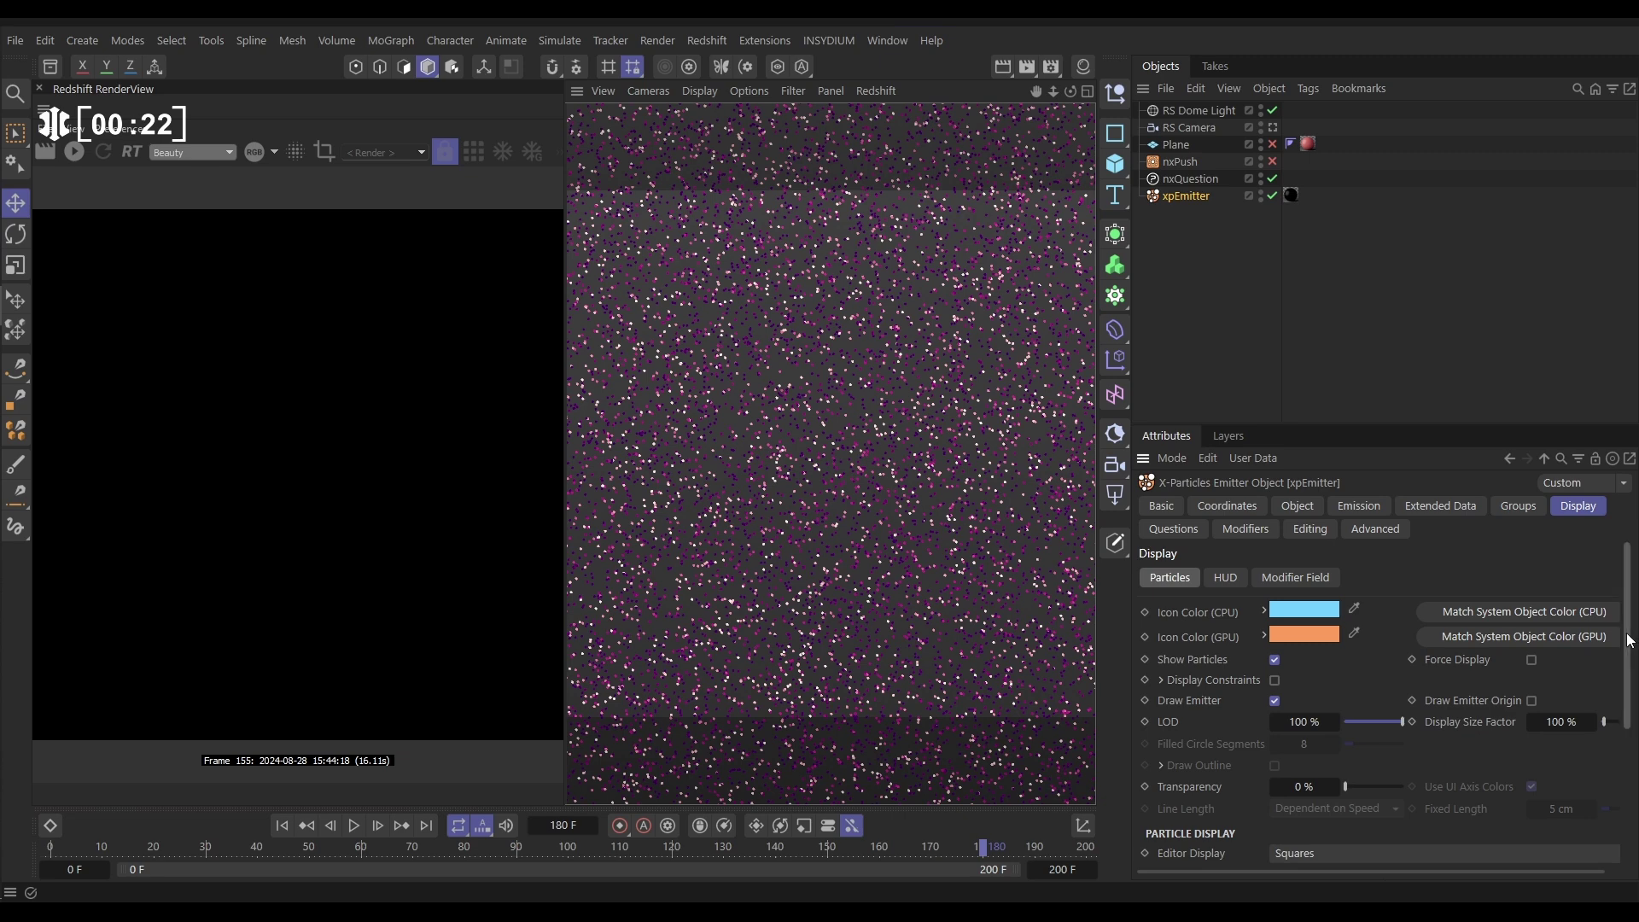
scroll(1328, 780, down, 4)
click(1295, 704)
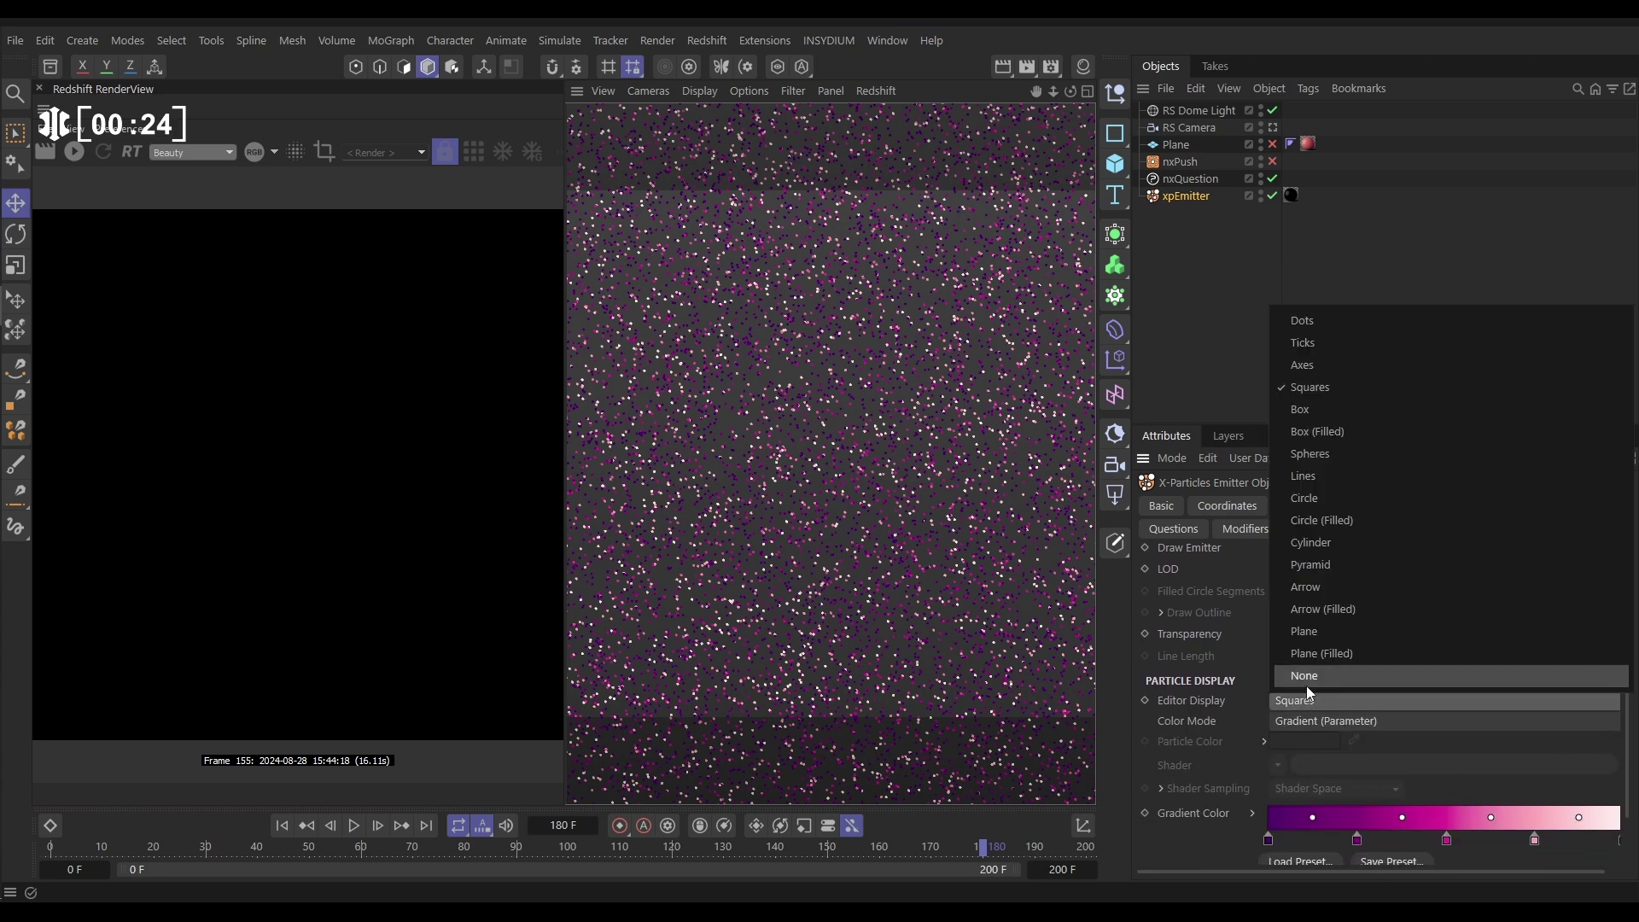
click(1309, 499)
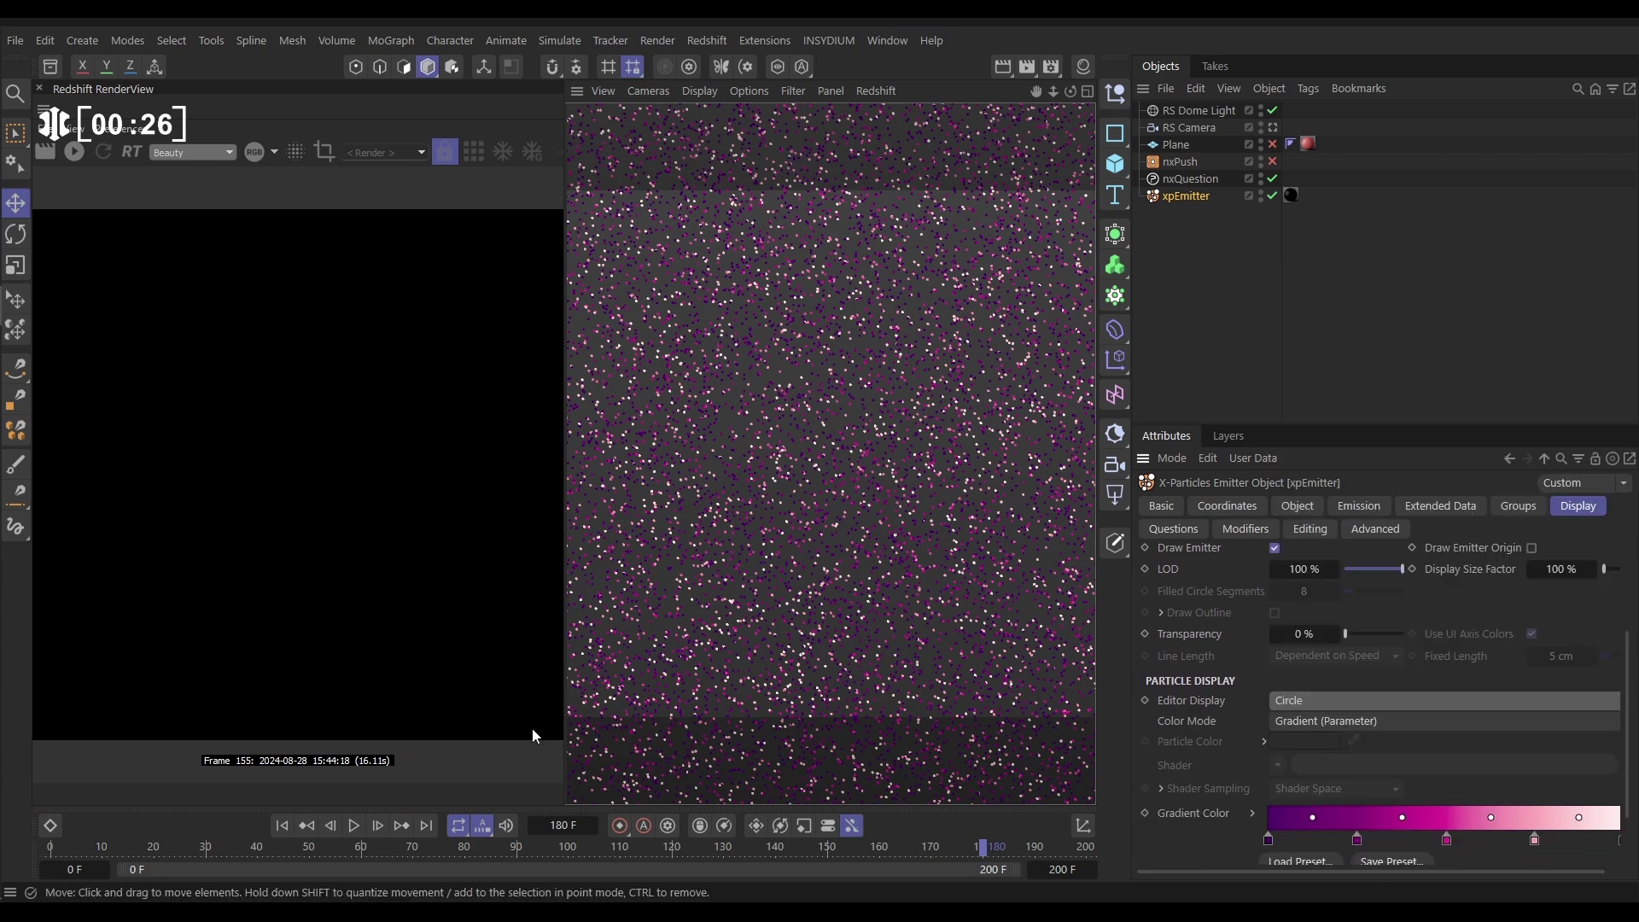
Step: Rewind the animation, advance it to frame 1 and inspect how the particle circles overlap
click(282, 832)
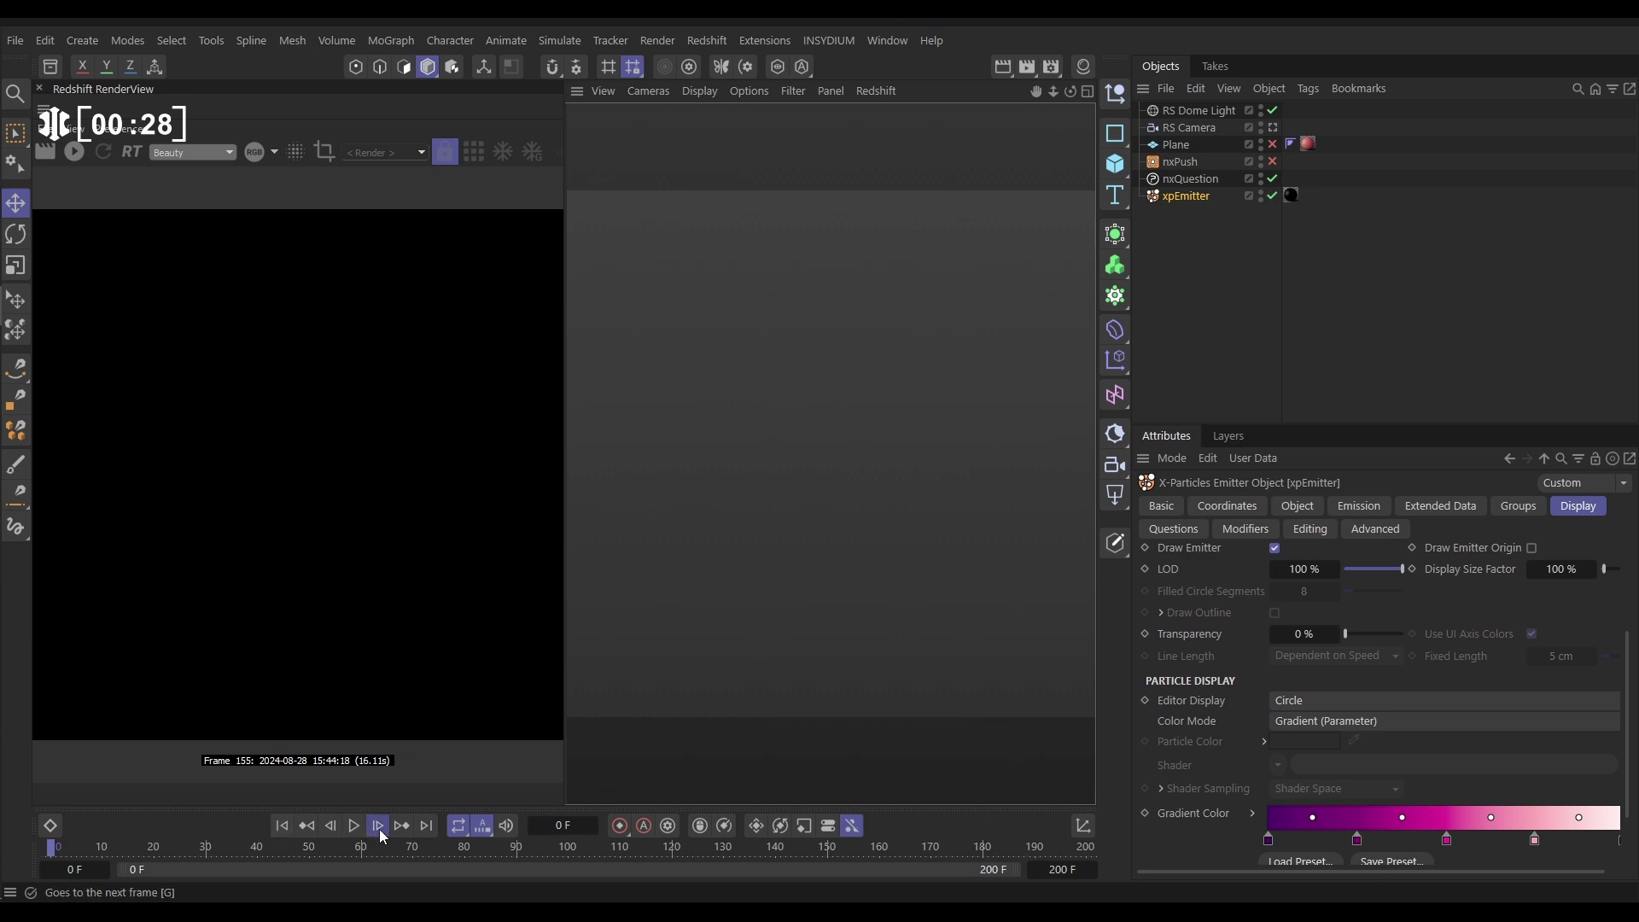
click(377, 826)
scroll(785, 510, down, 5)
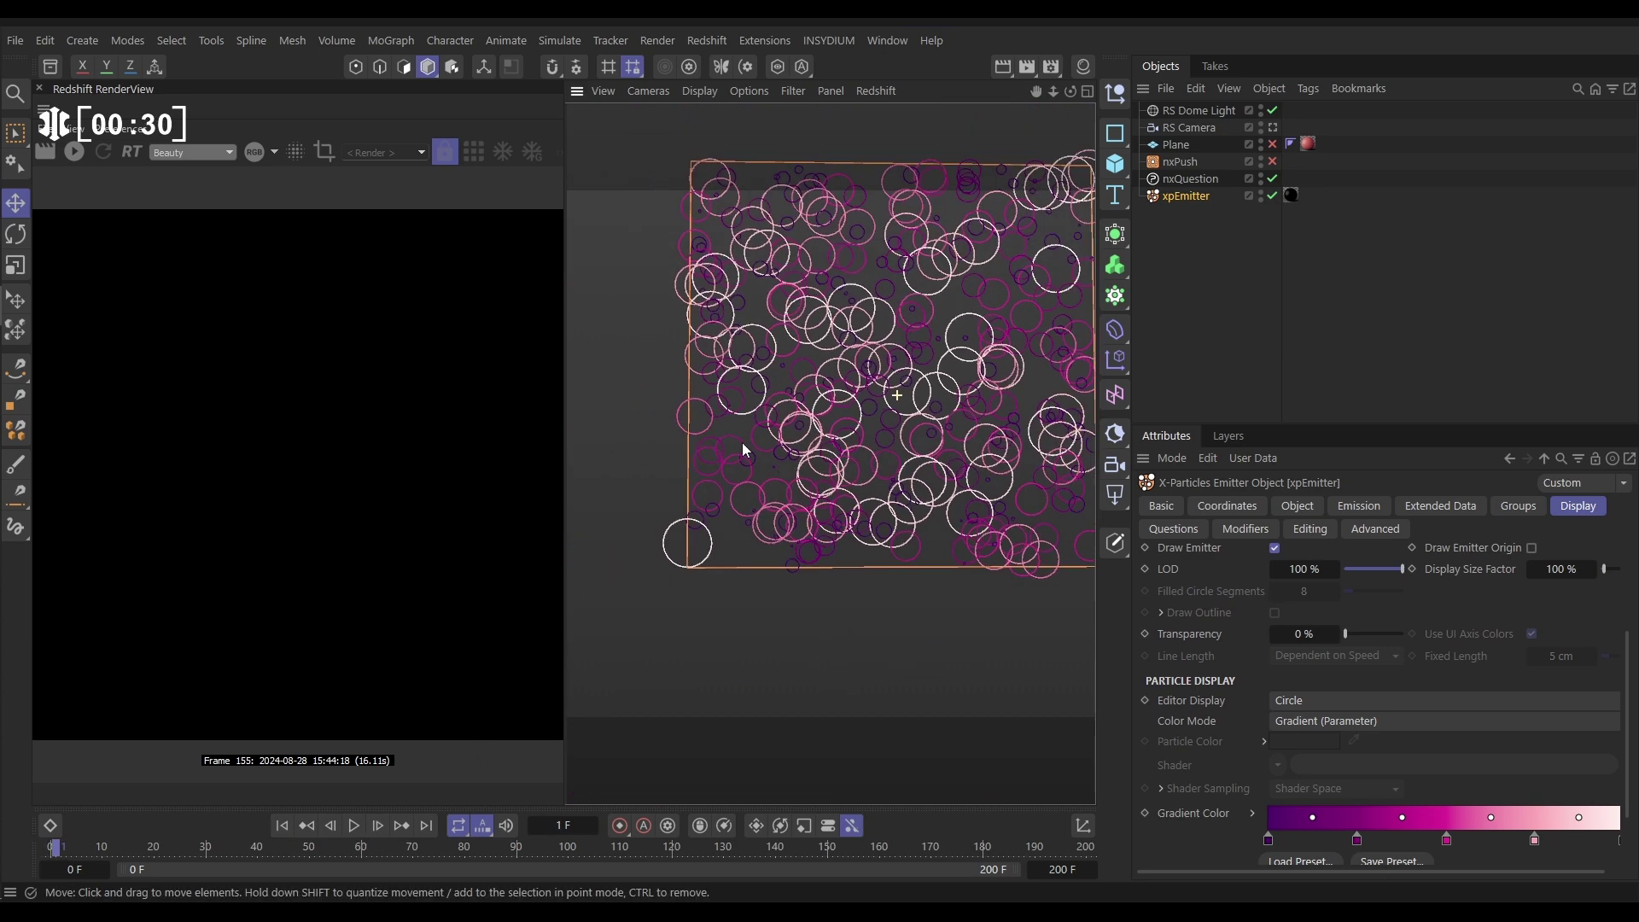
scroll(743, 447, up, 3)
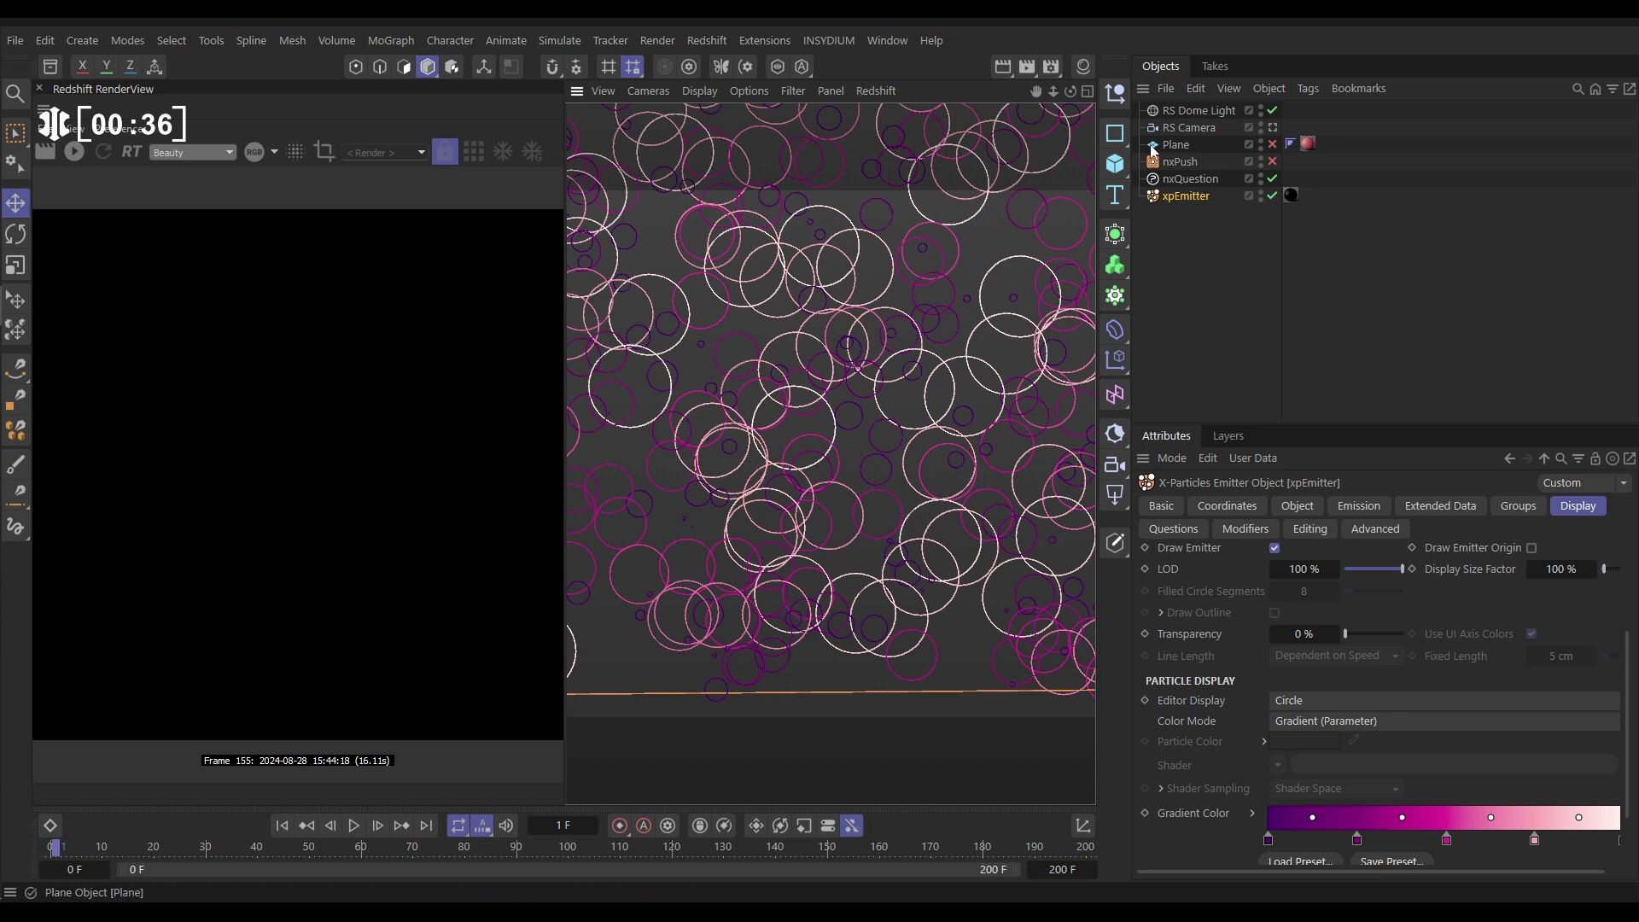
Step: Enable the nxPush modifier and run the simulation from the first frame, stopping it partway through
click(1183, 162)
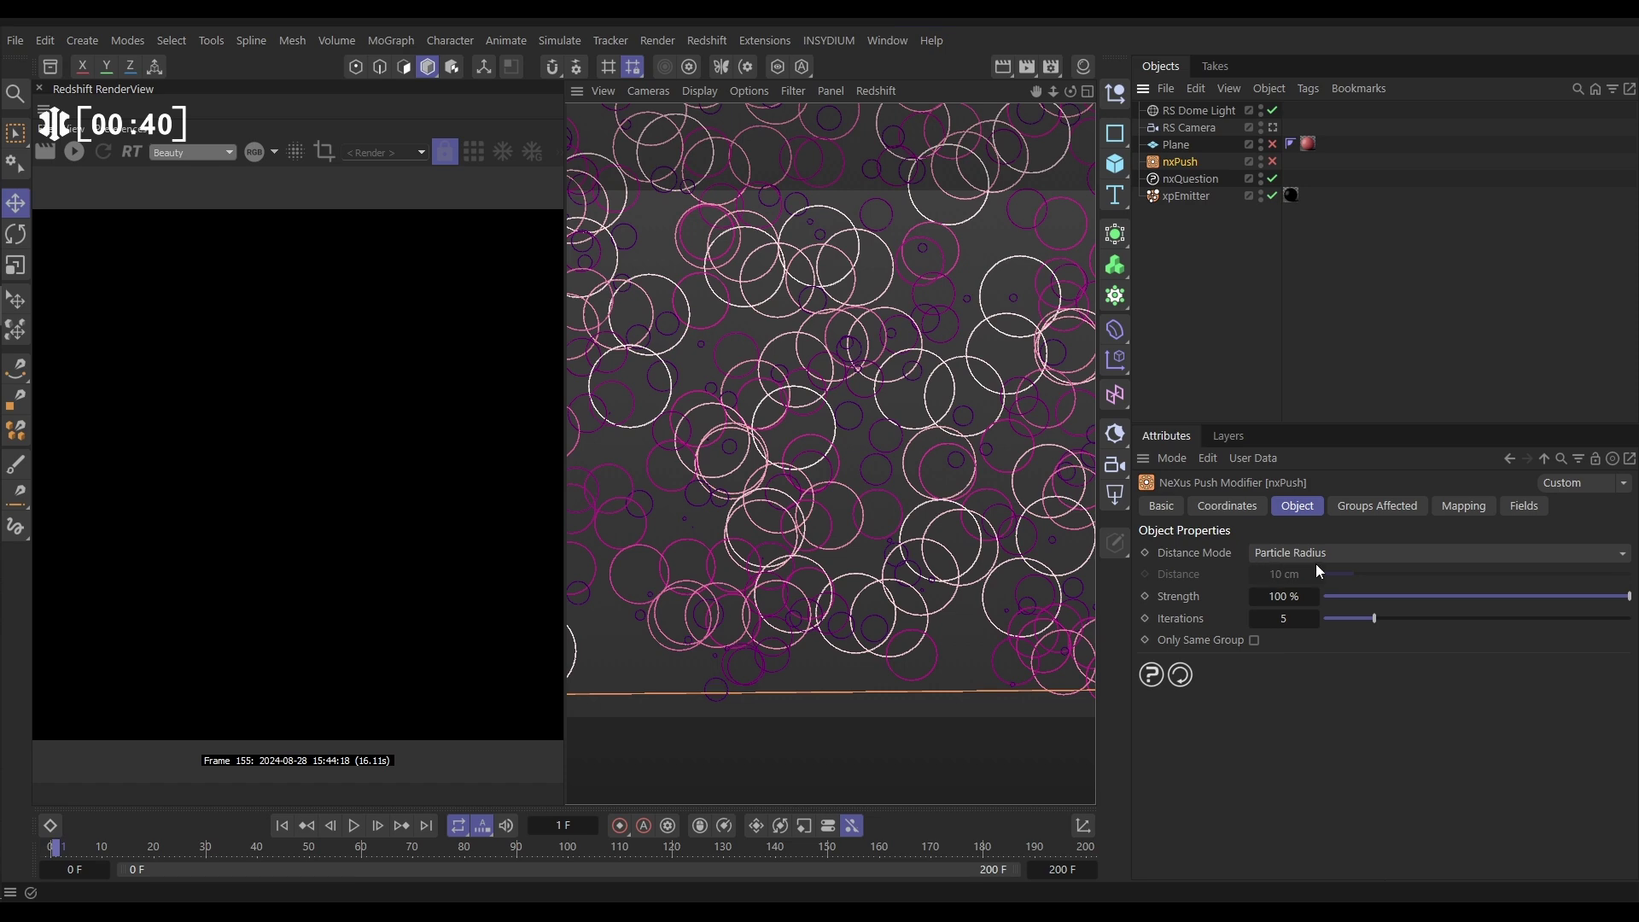
click(1272, 163)
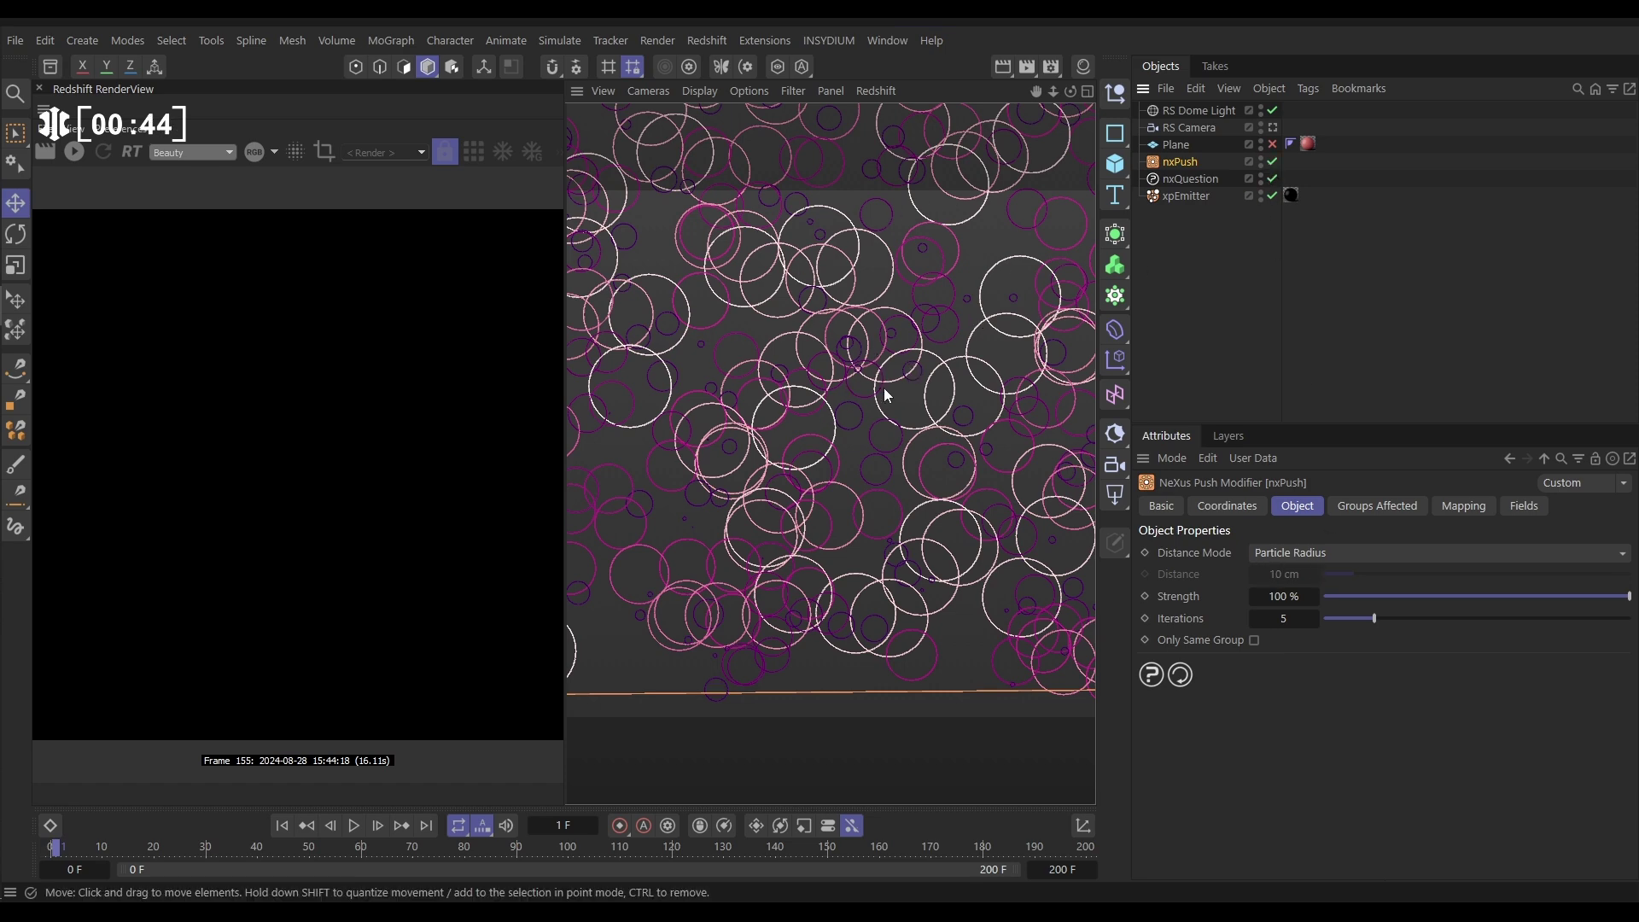
scroll(884, 396, down, 8)
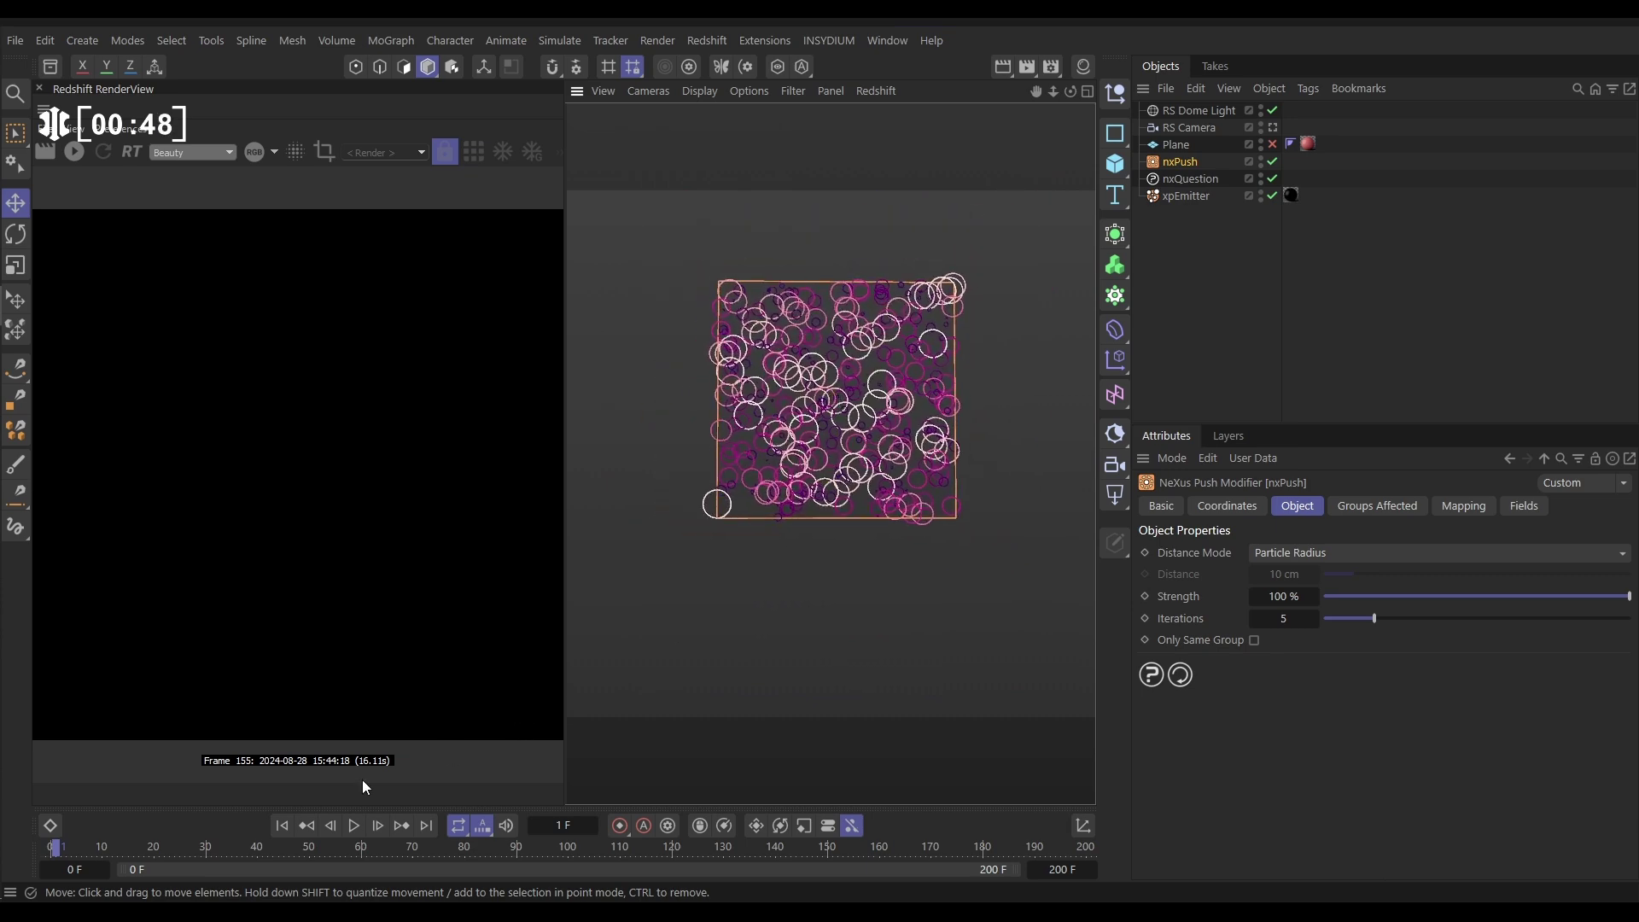
click(283, 826)
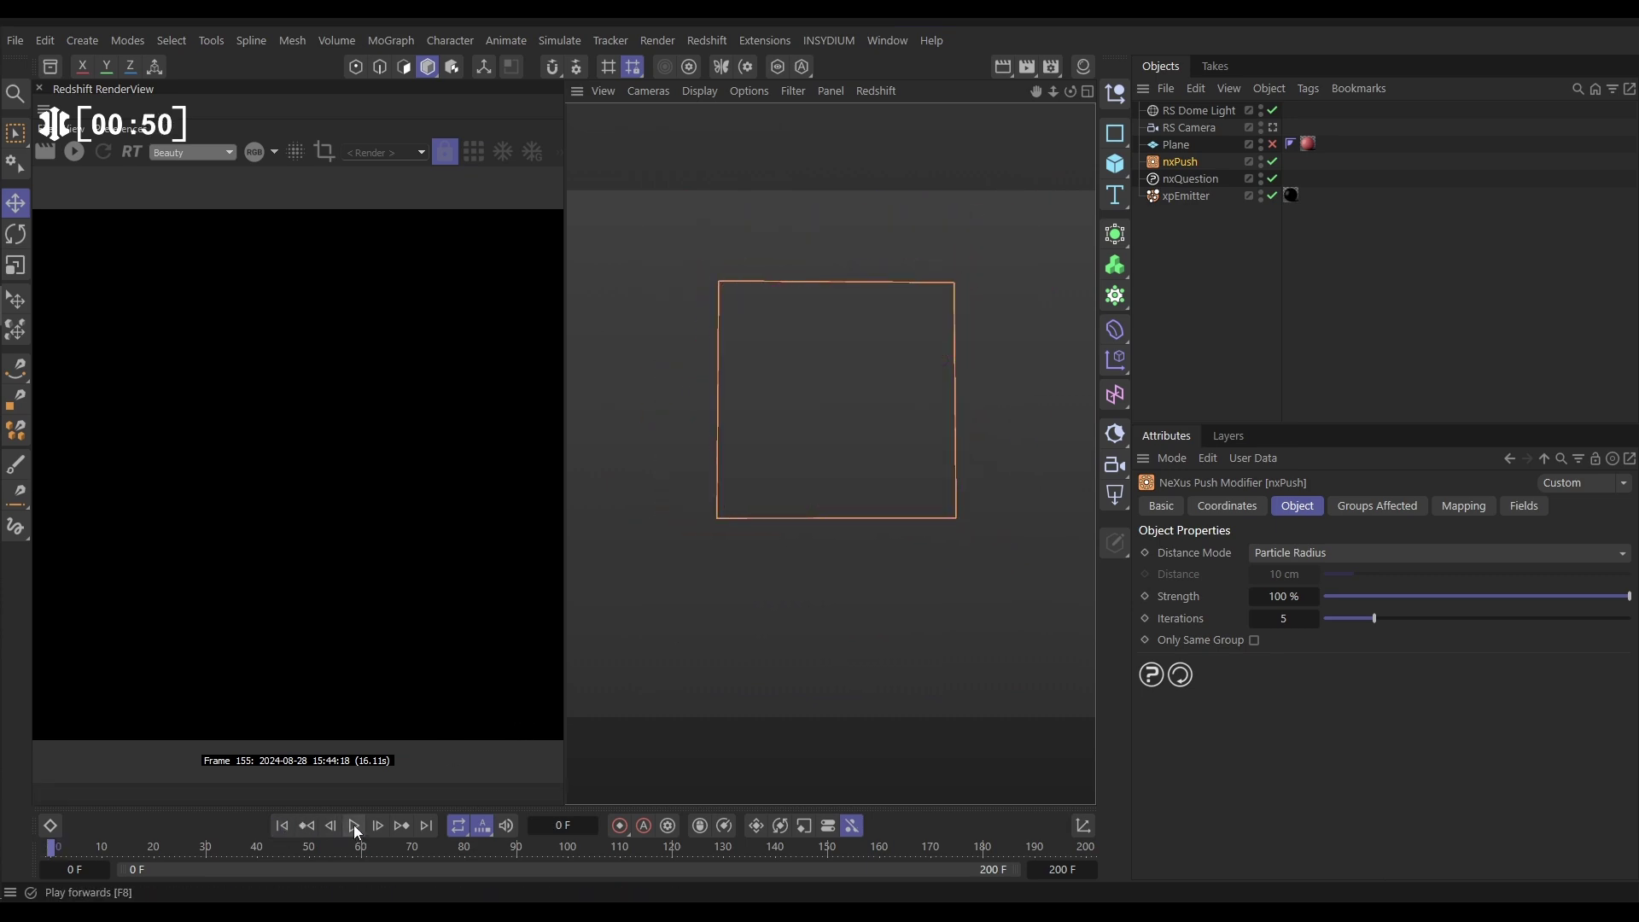
click(354, 825)
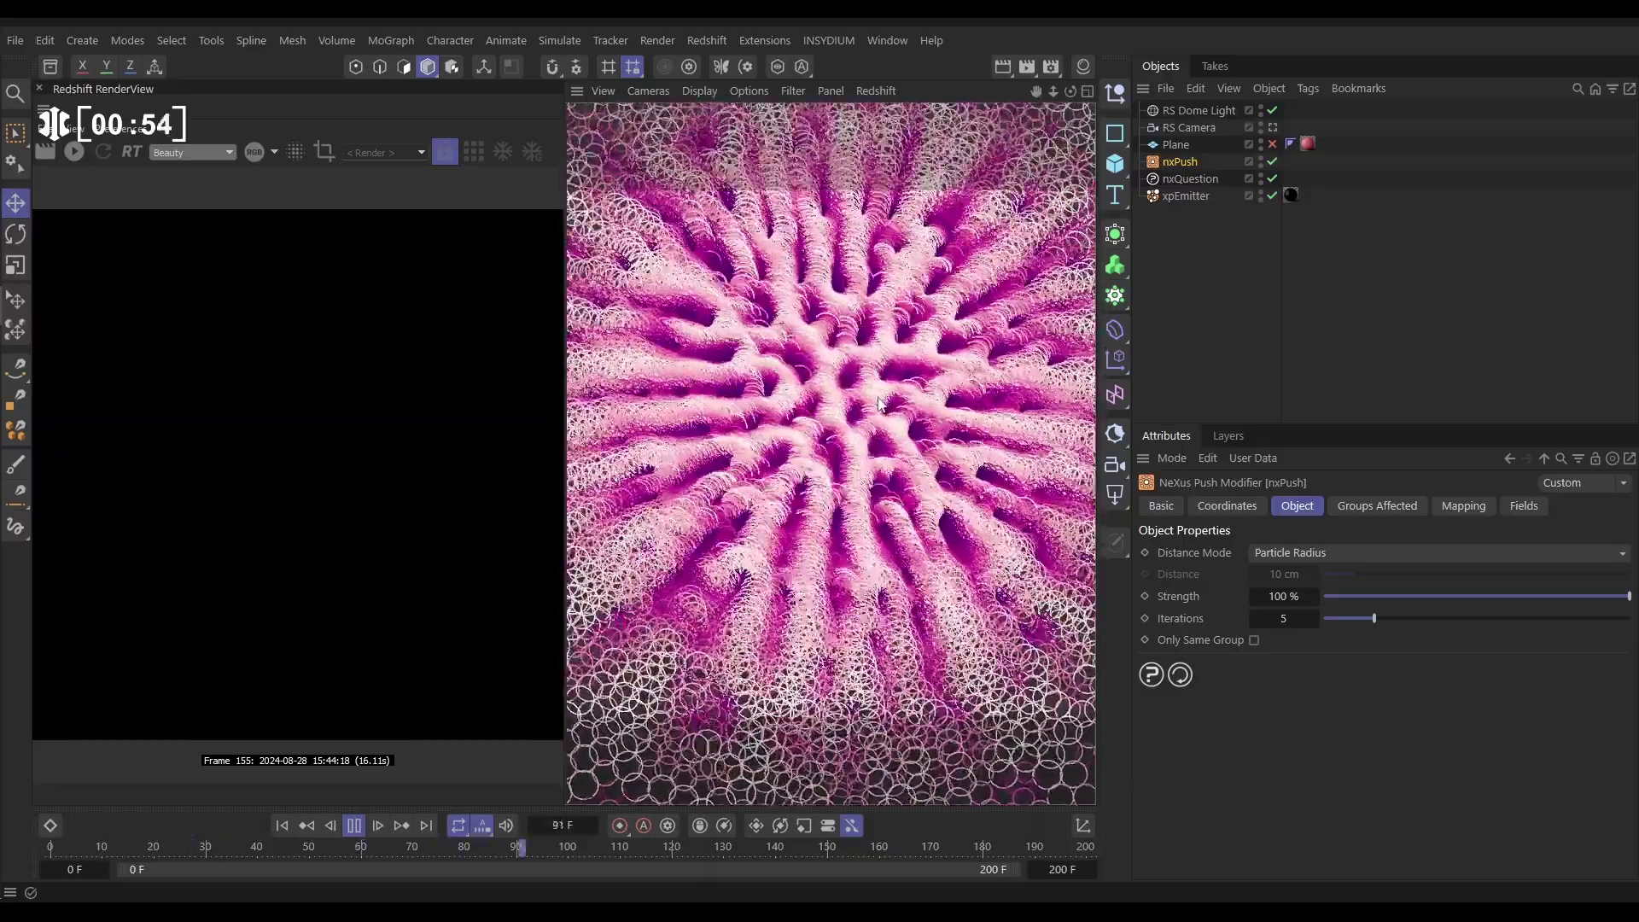
click(355, 826)
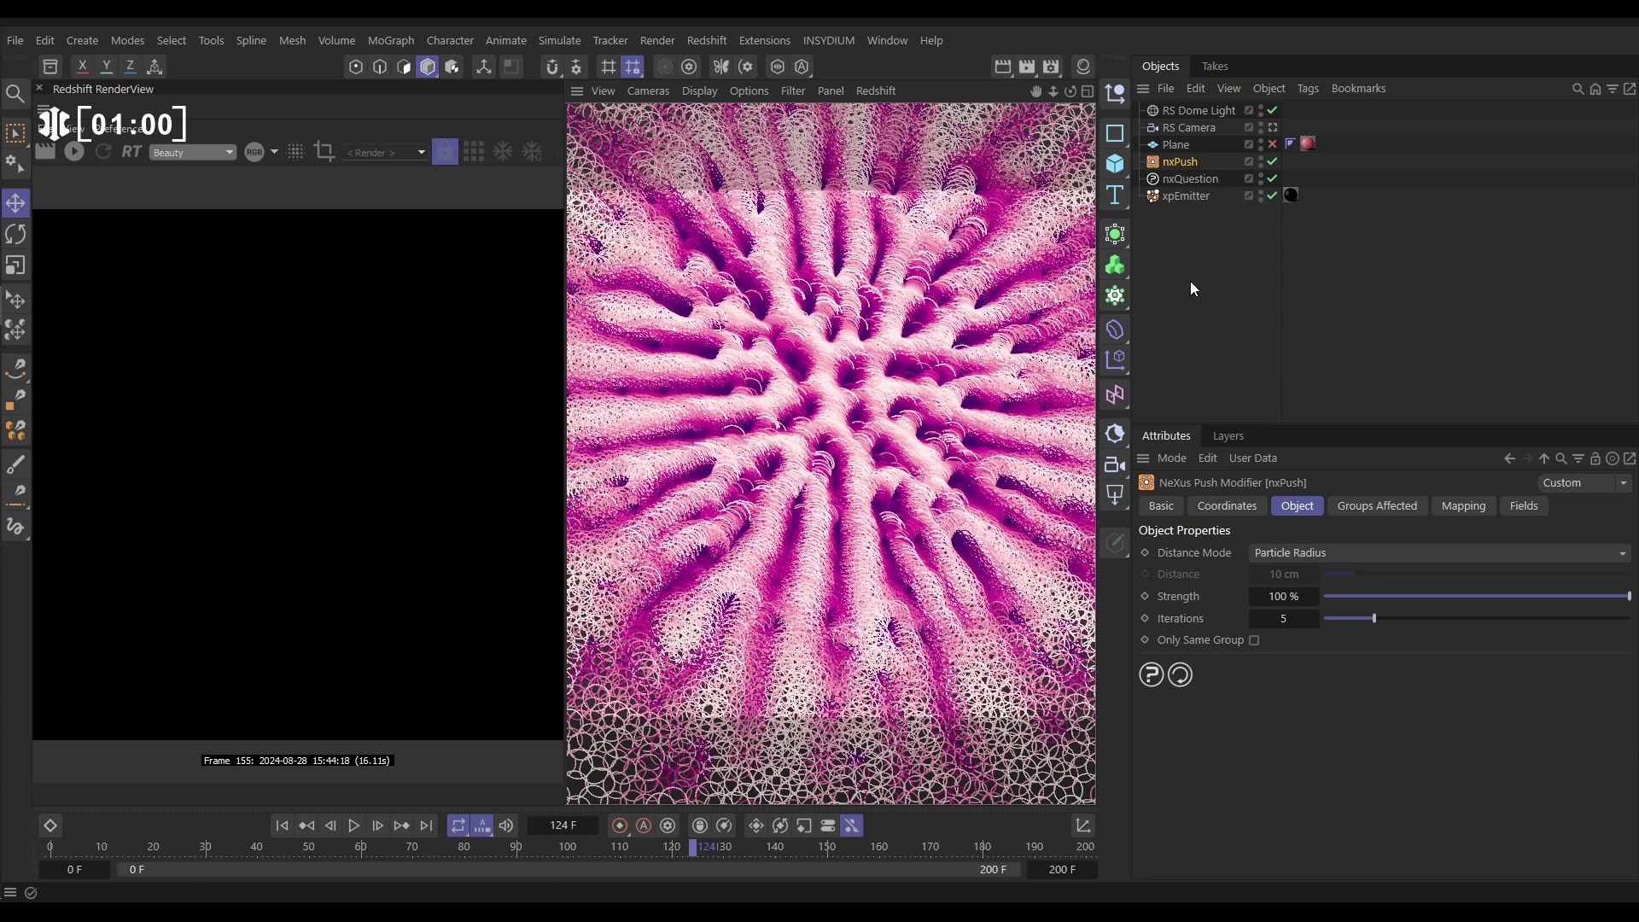
Step: Set xpEmitter's particle editor display to Squares and turn on Force Display
click(1185, 194)
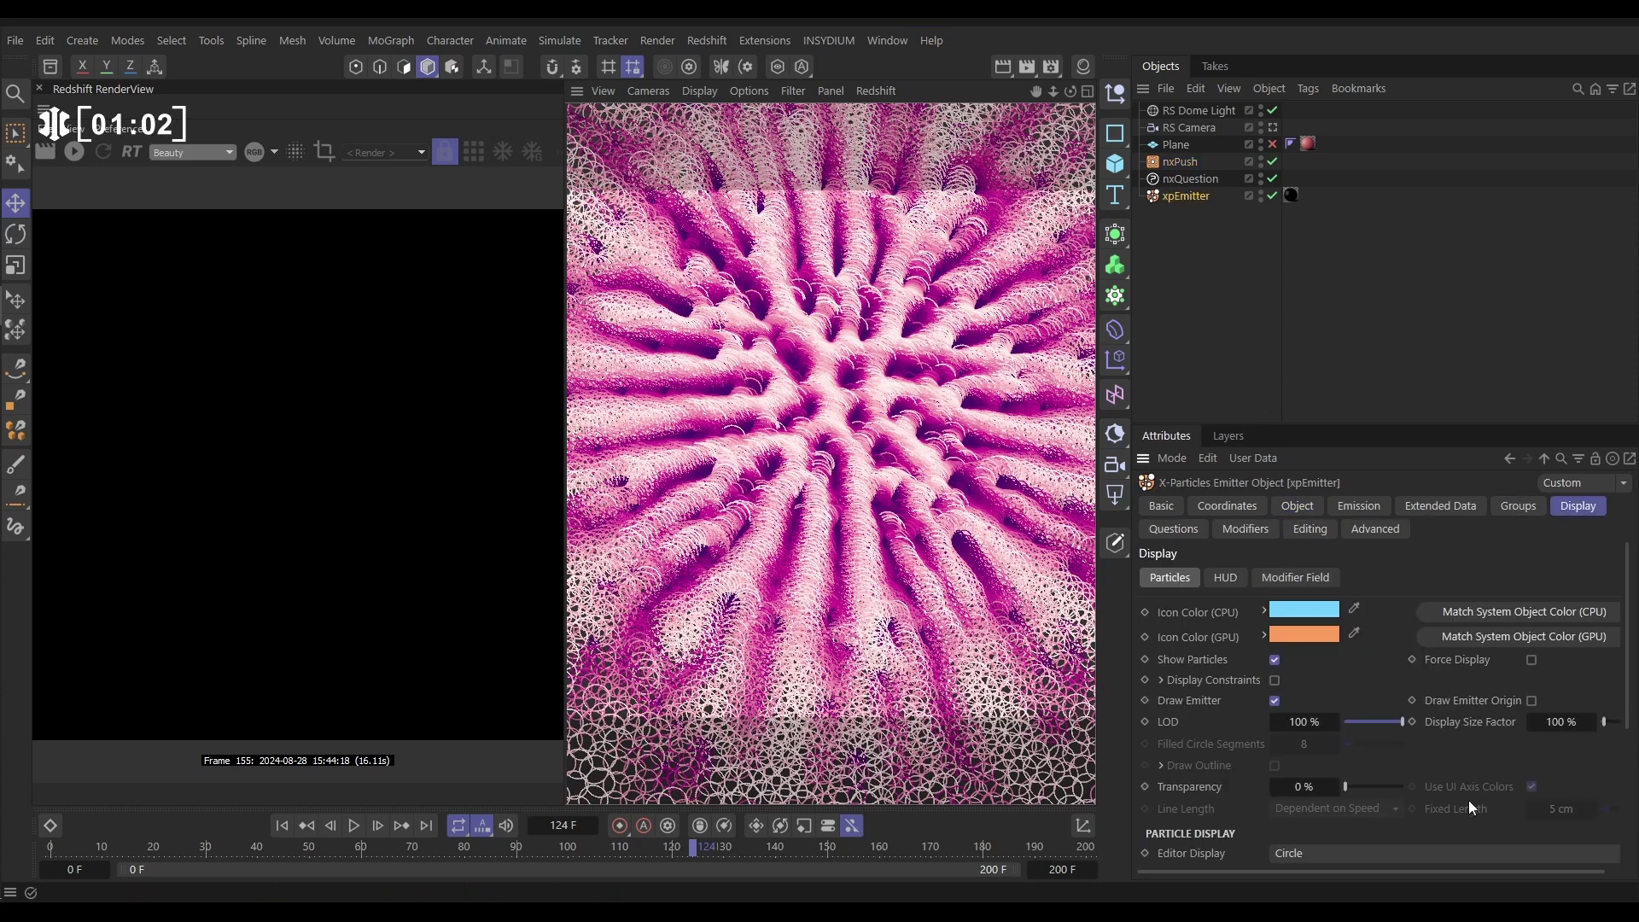
click(1293, 854)
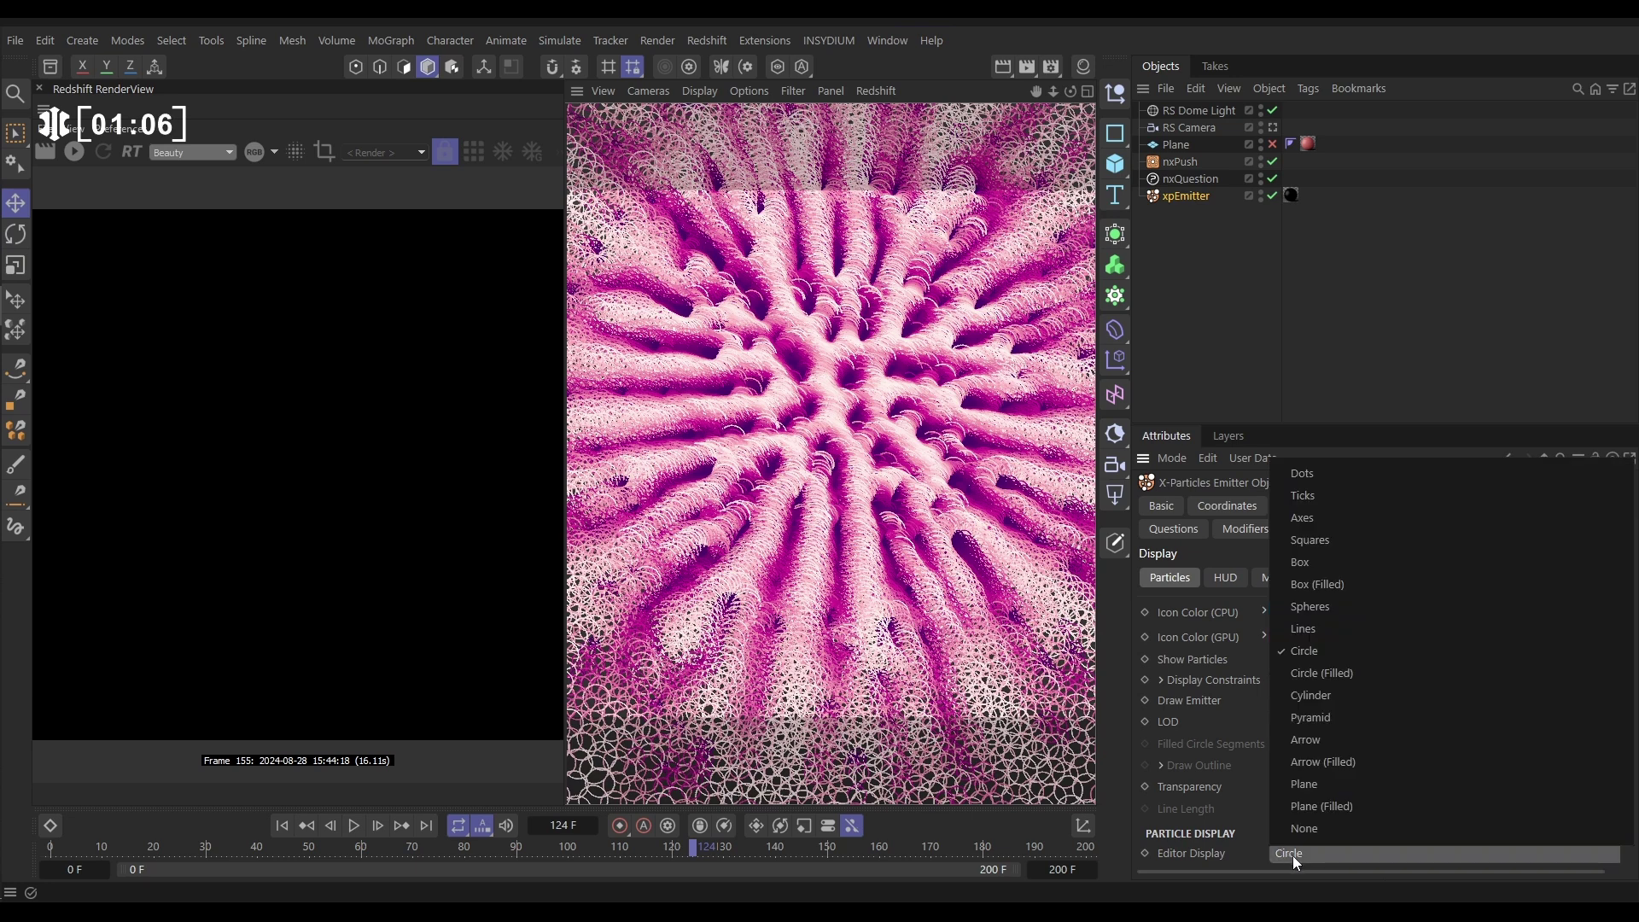
click(1307, 541)
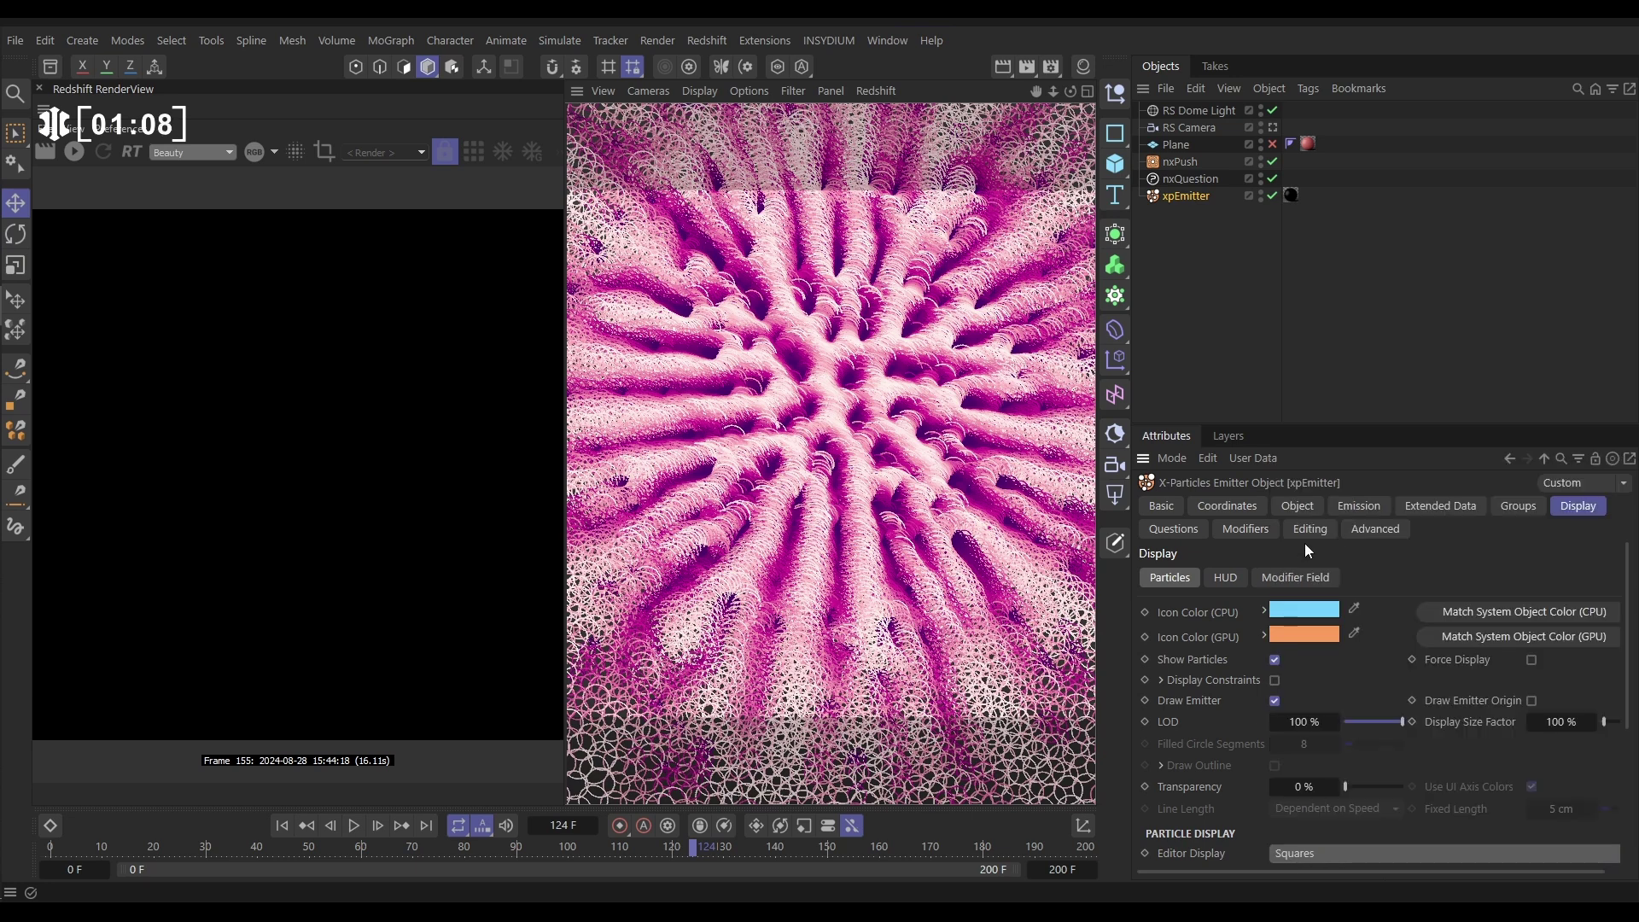
click(1532, 660)
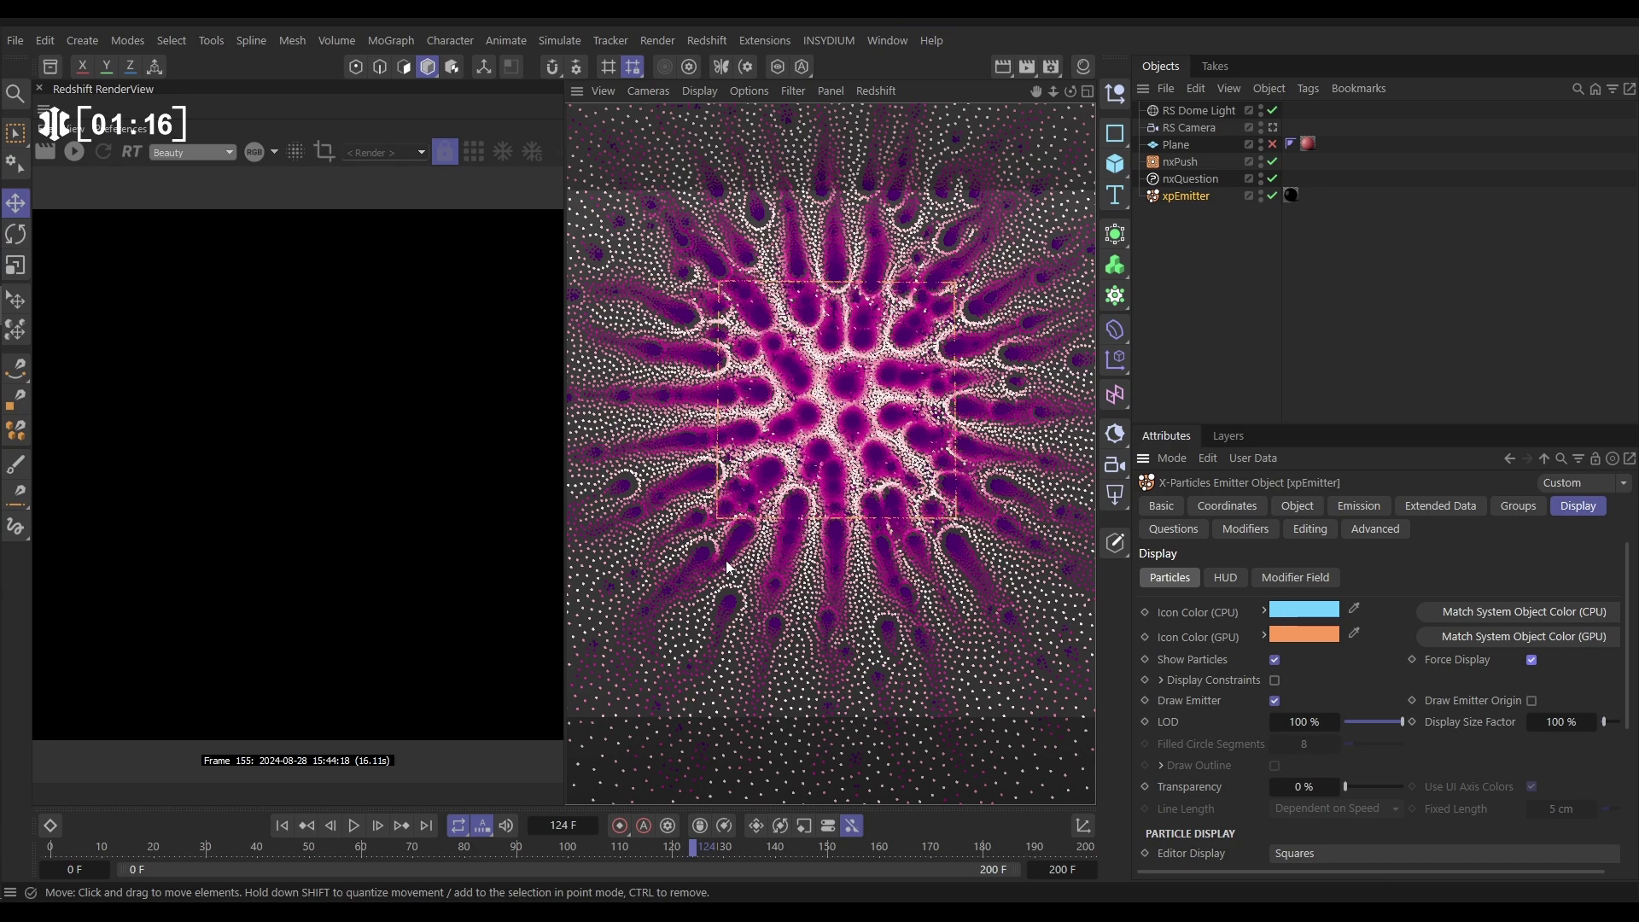
Step: Replay the simulation from the start, examine the particle pattern closer up, and stop the playback
click(307, 825)
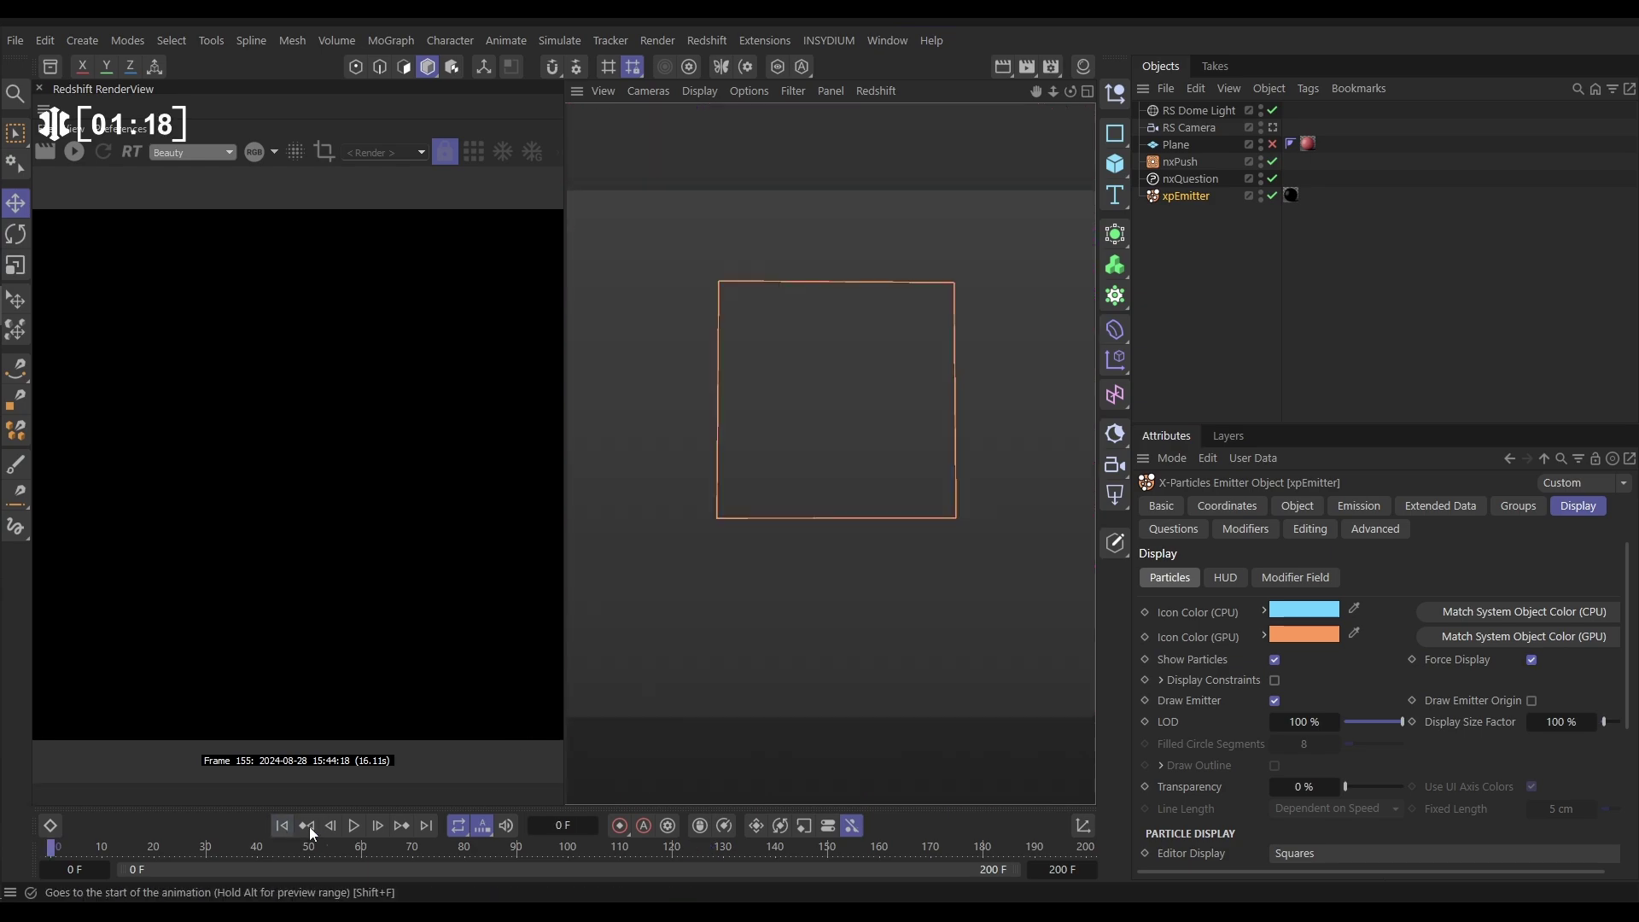
click(352, 825)
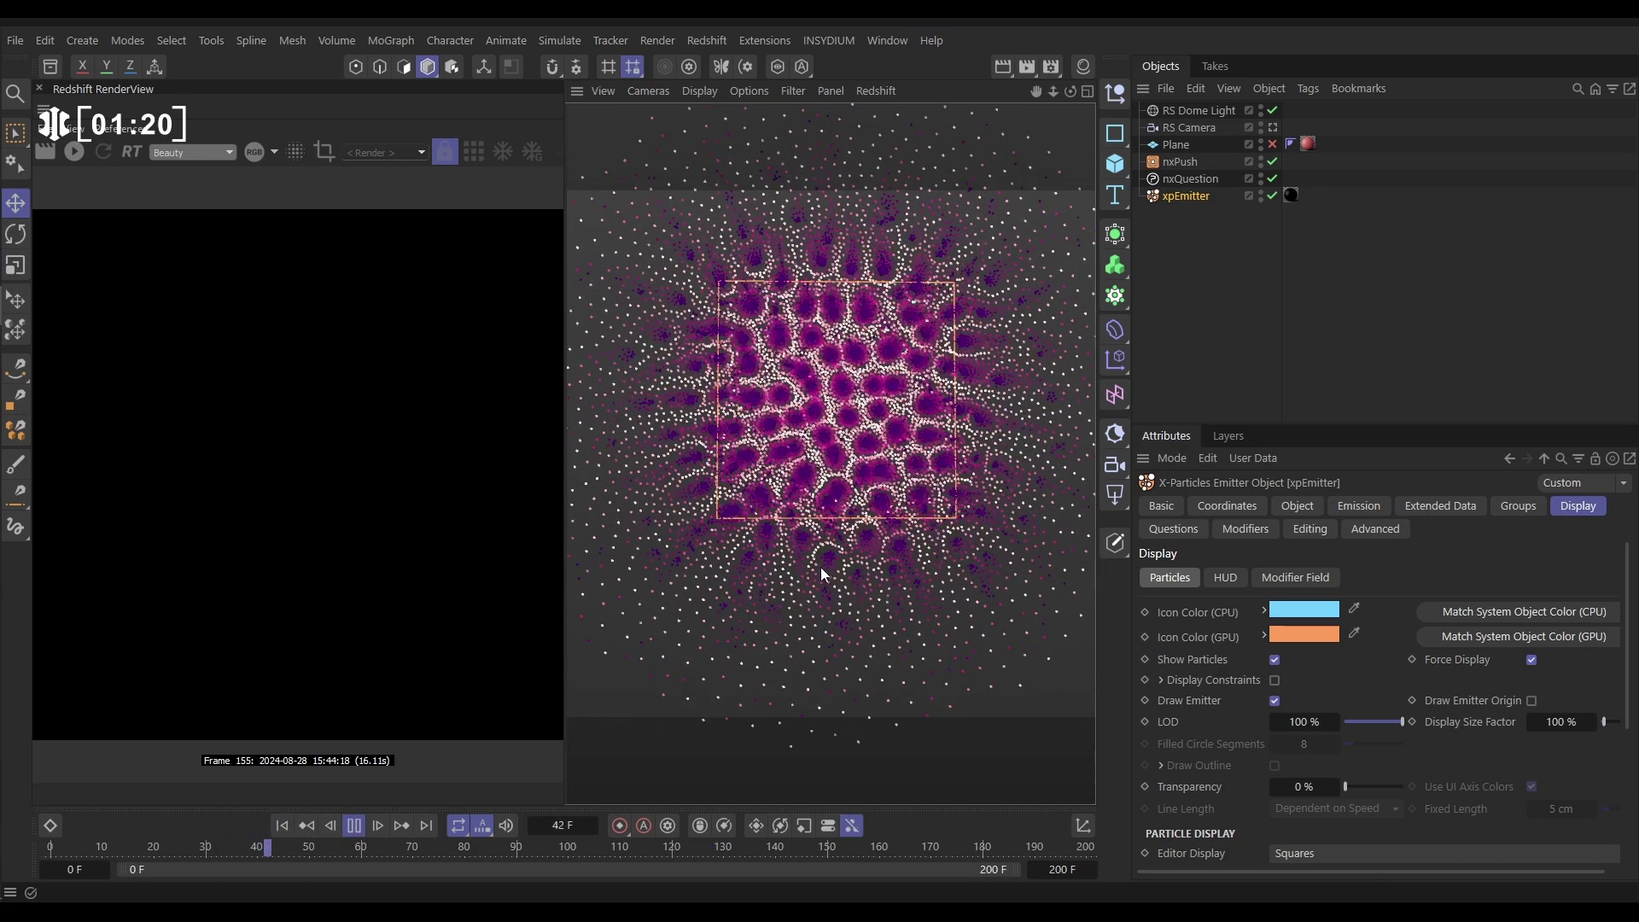
scroll(829, 547, up, 5)
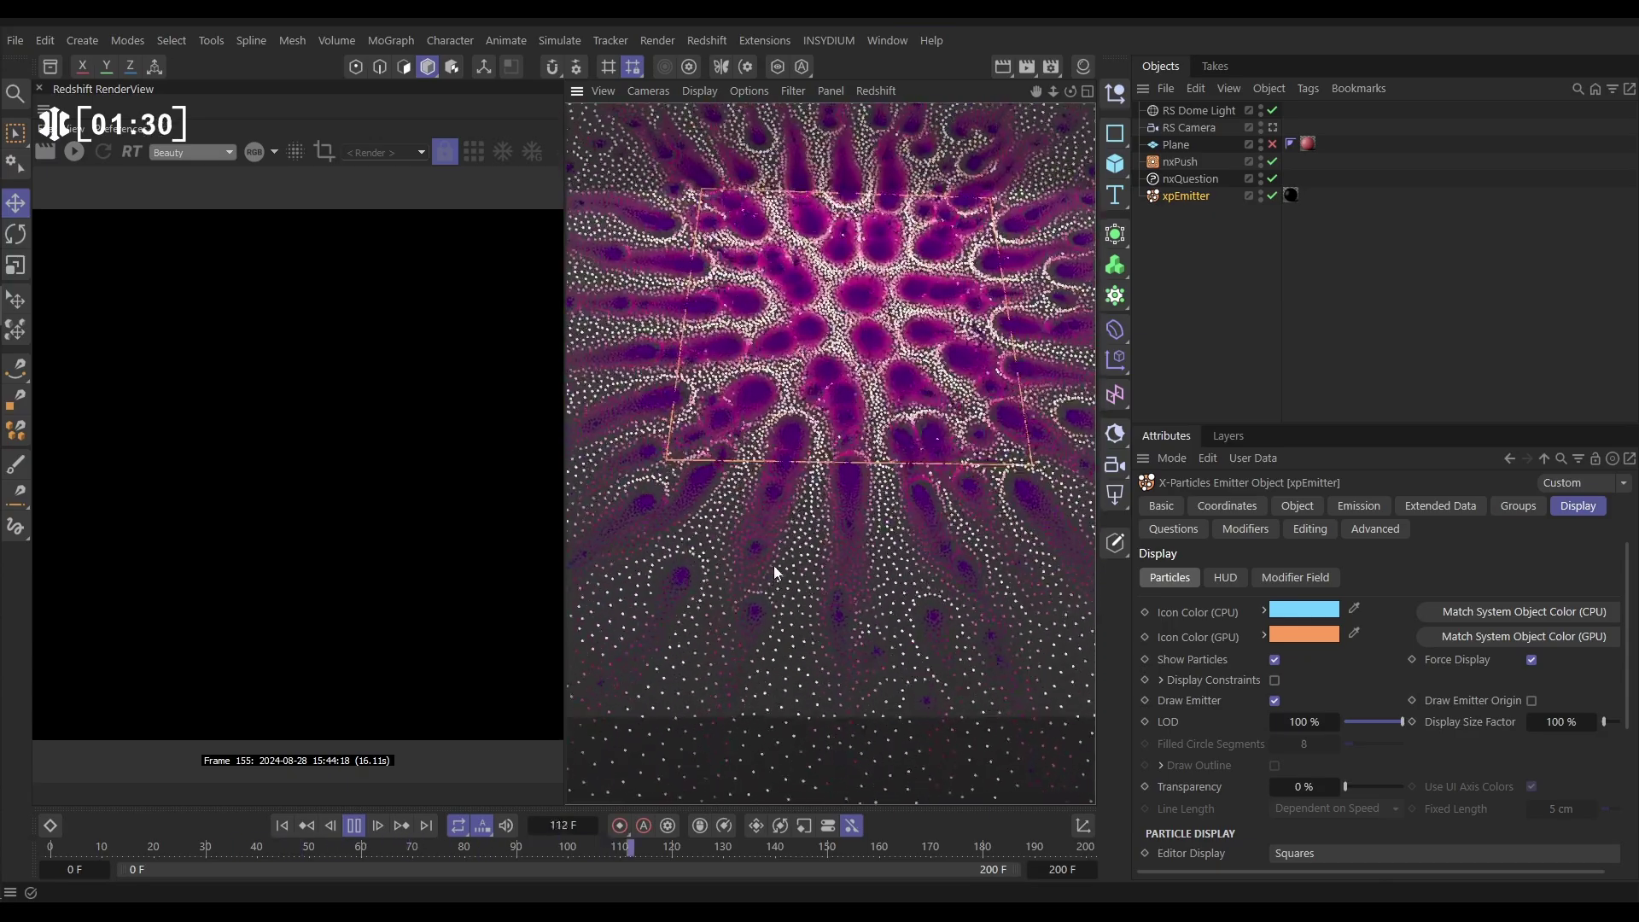
click(353, 825)
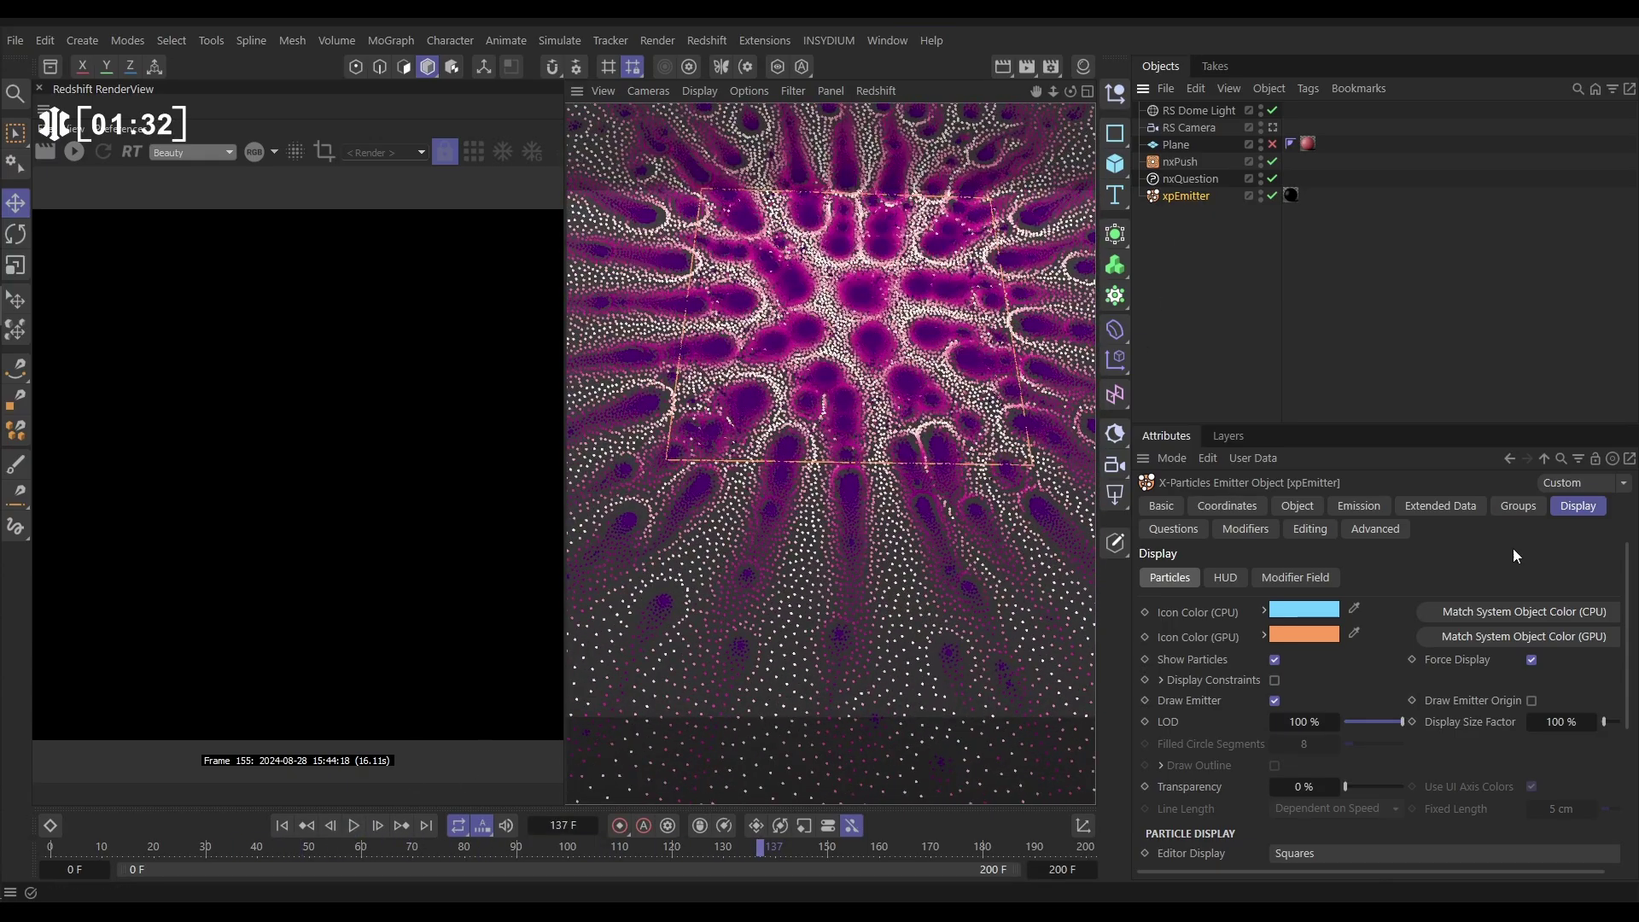
Step: Review xpEmitter's radius-based gradient color settings and replay the simulation to check the coloring, stopping partway through
scroll(1632, 598, down, 4)
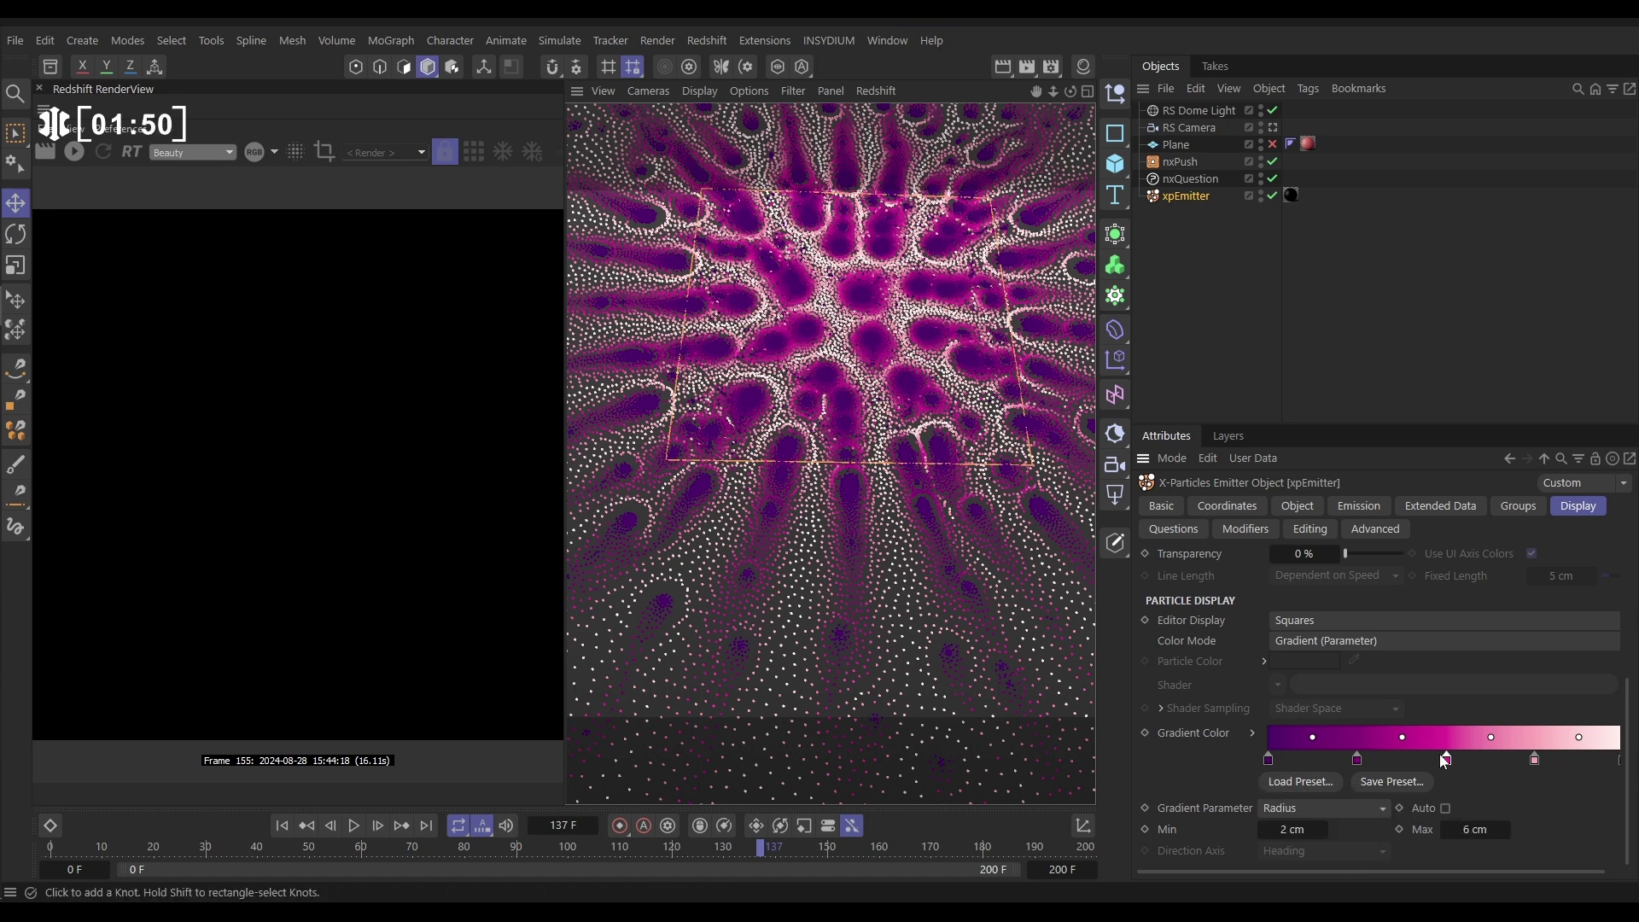
click(282, 826)
click(354, 826)
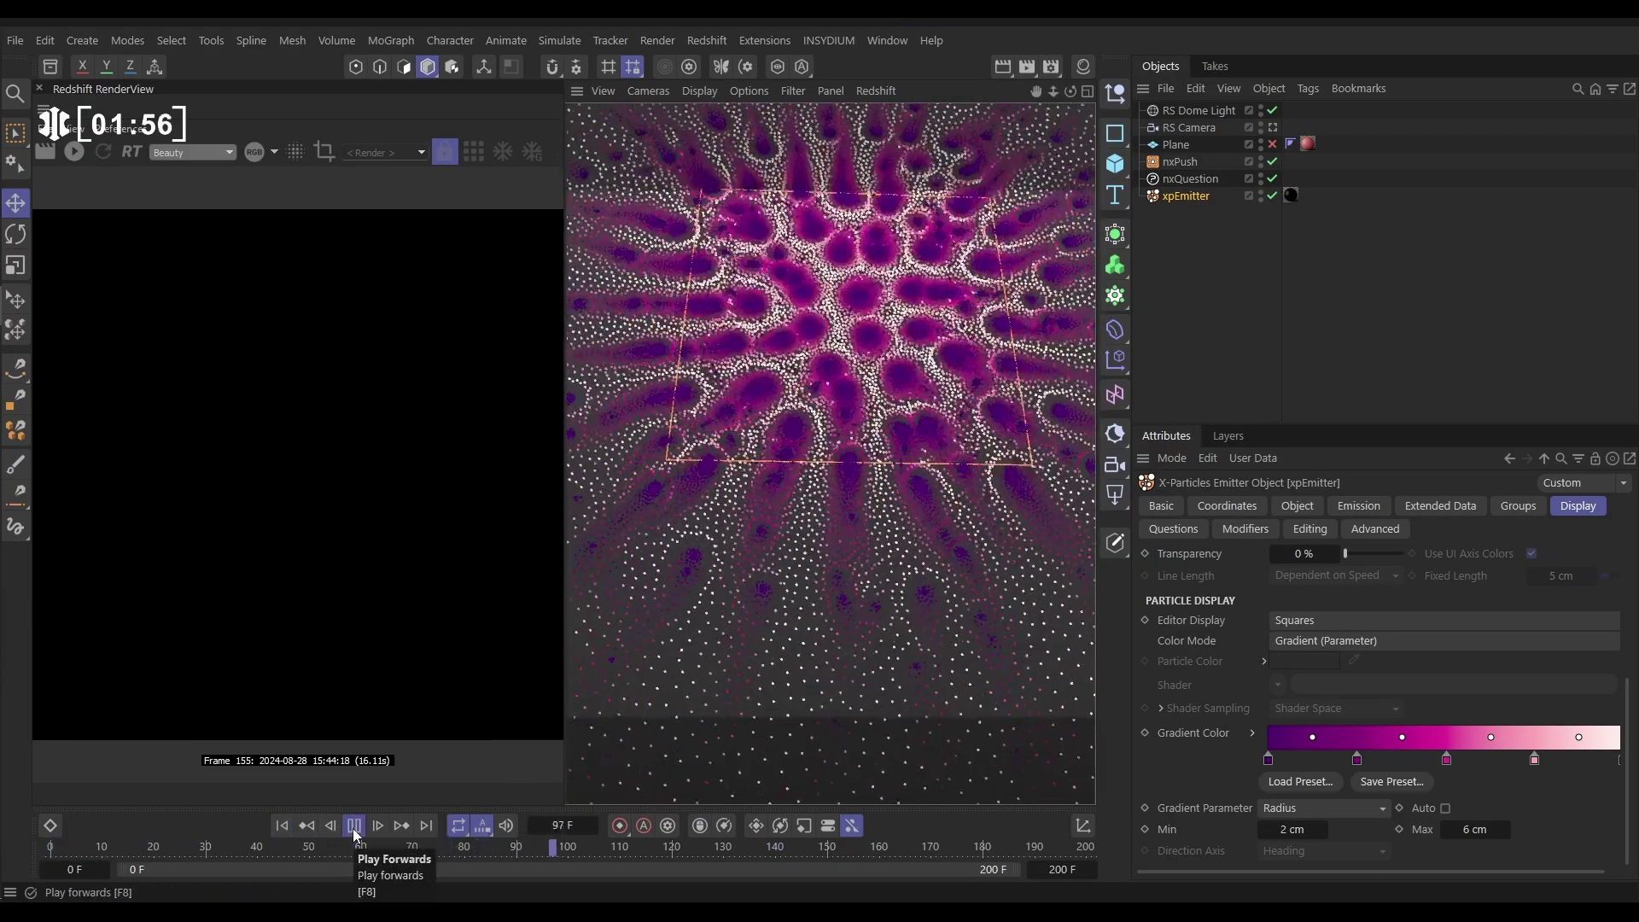
click(354, 826)
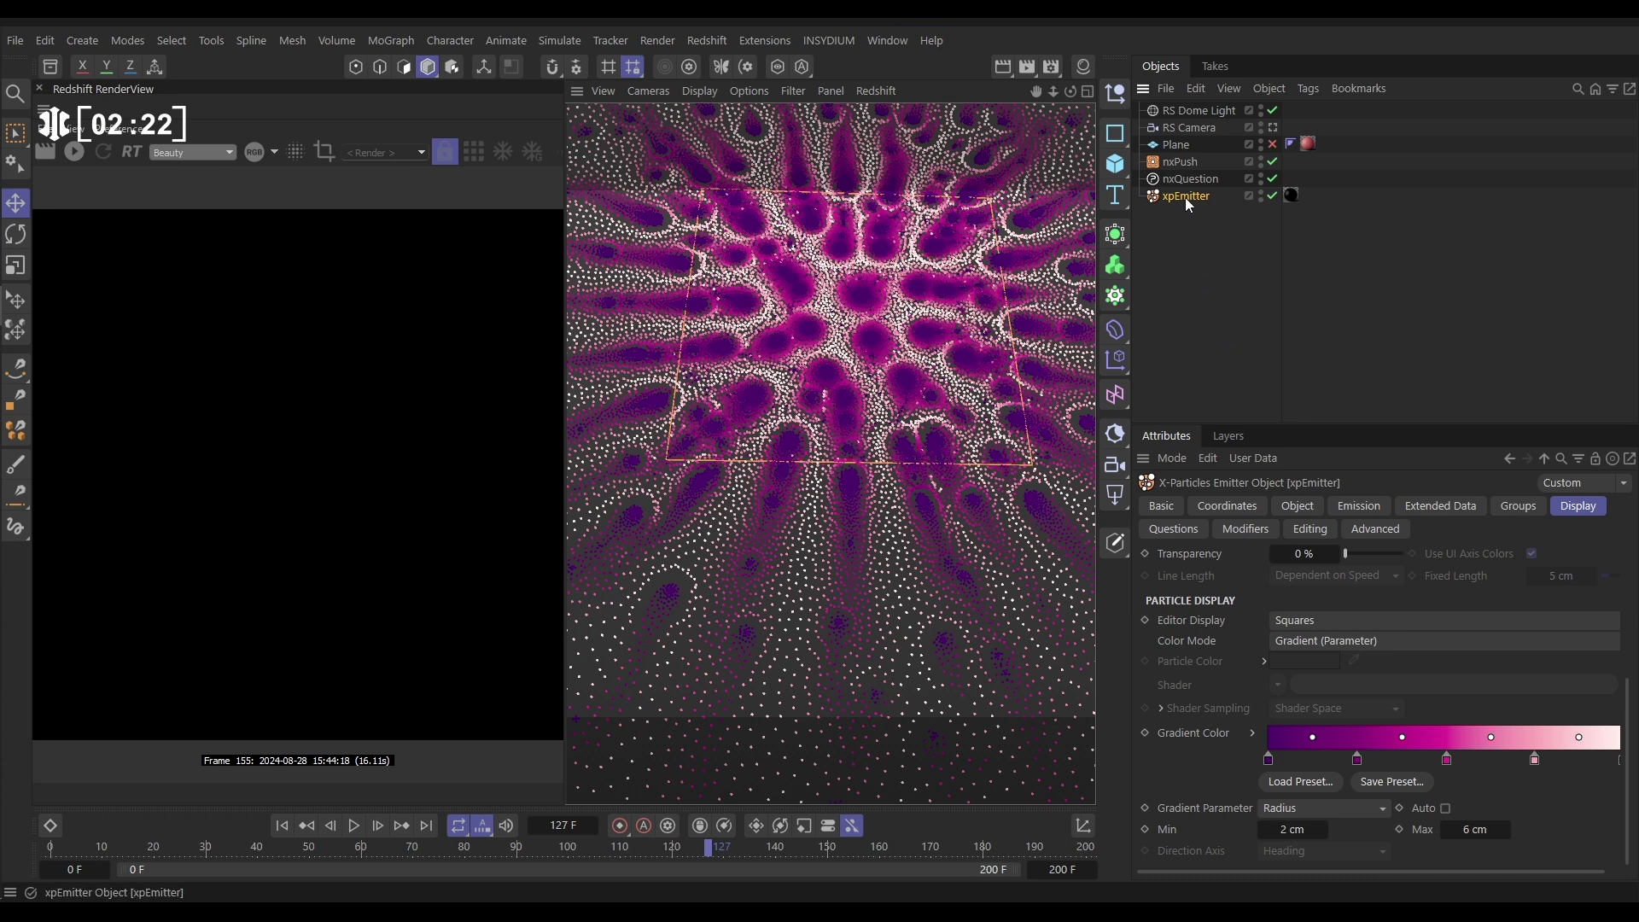
Step: Add an RS Object render tag to xpEmitter and set its particle mode to Optimized Spheres
click(1309, 89)
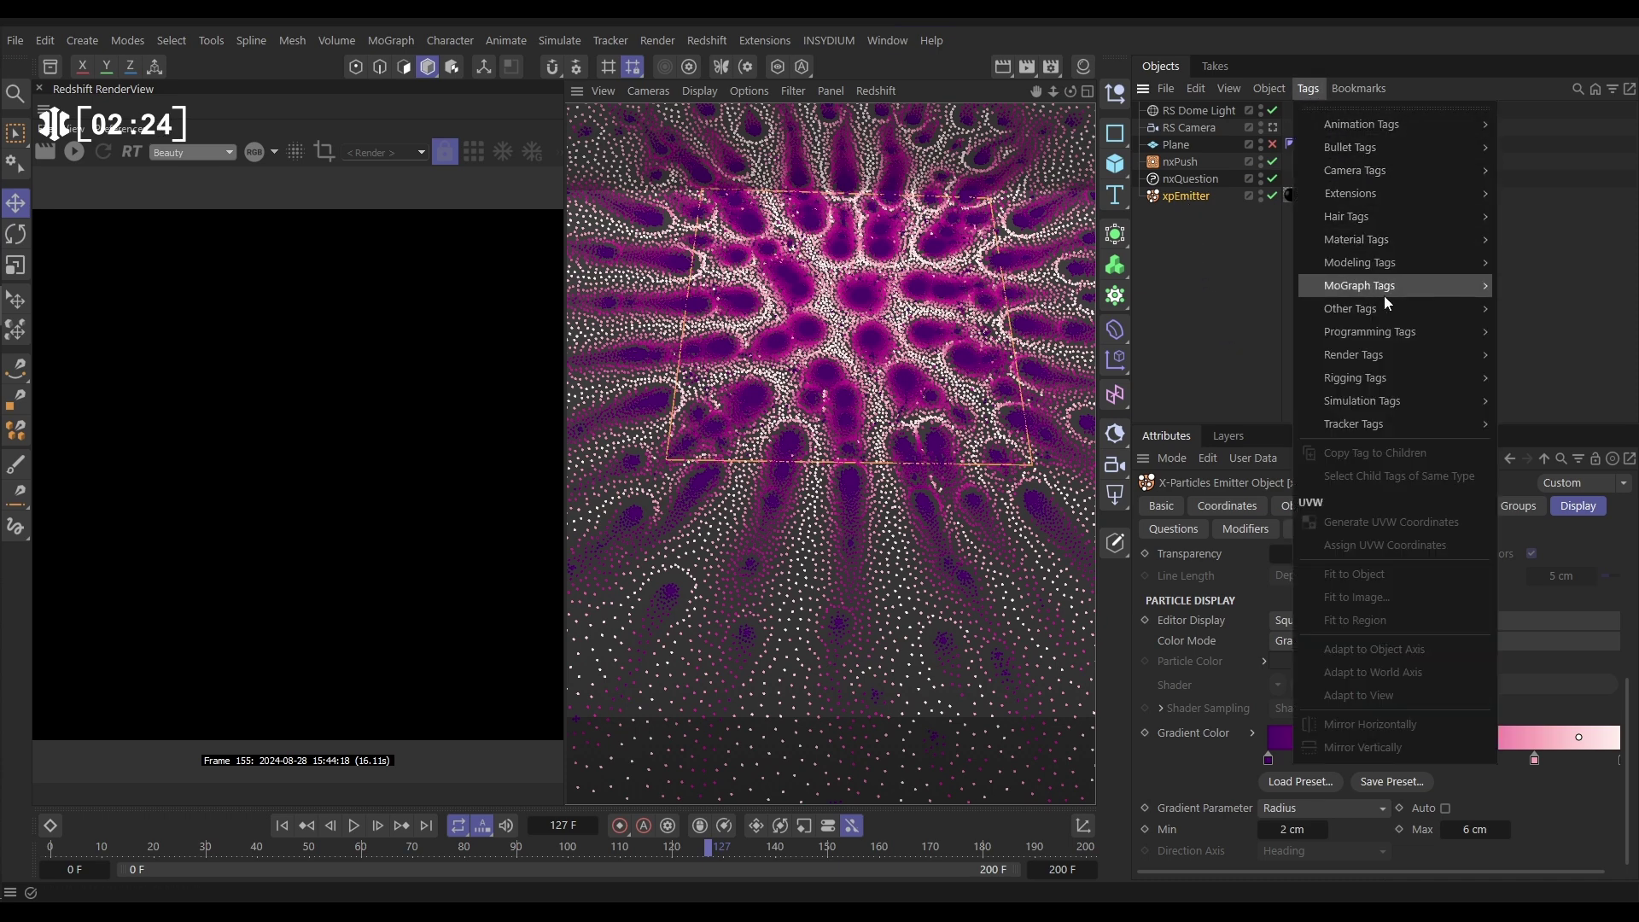
mouse_move(1367, 362)
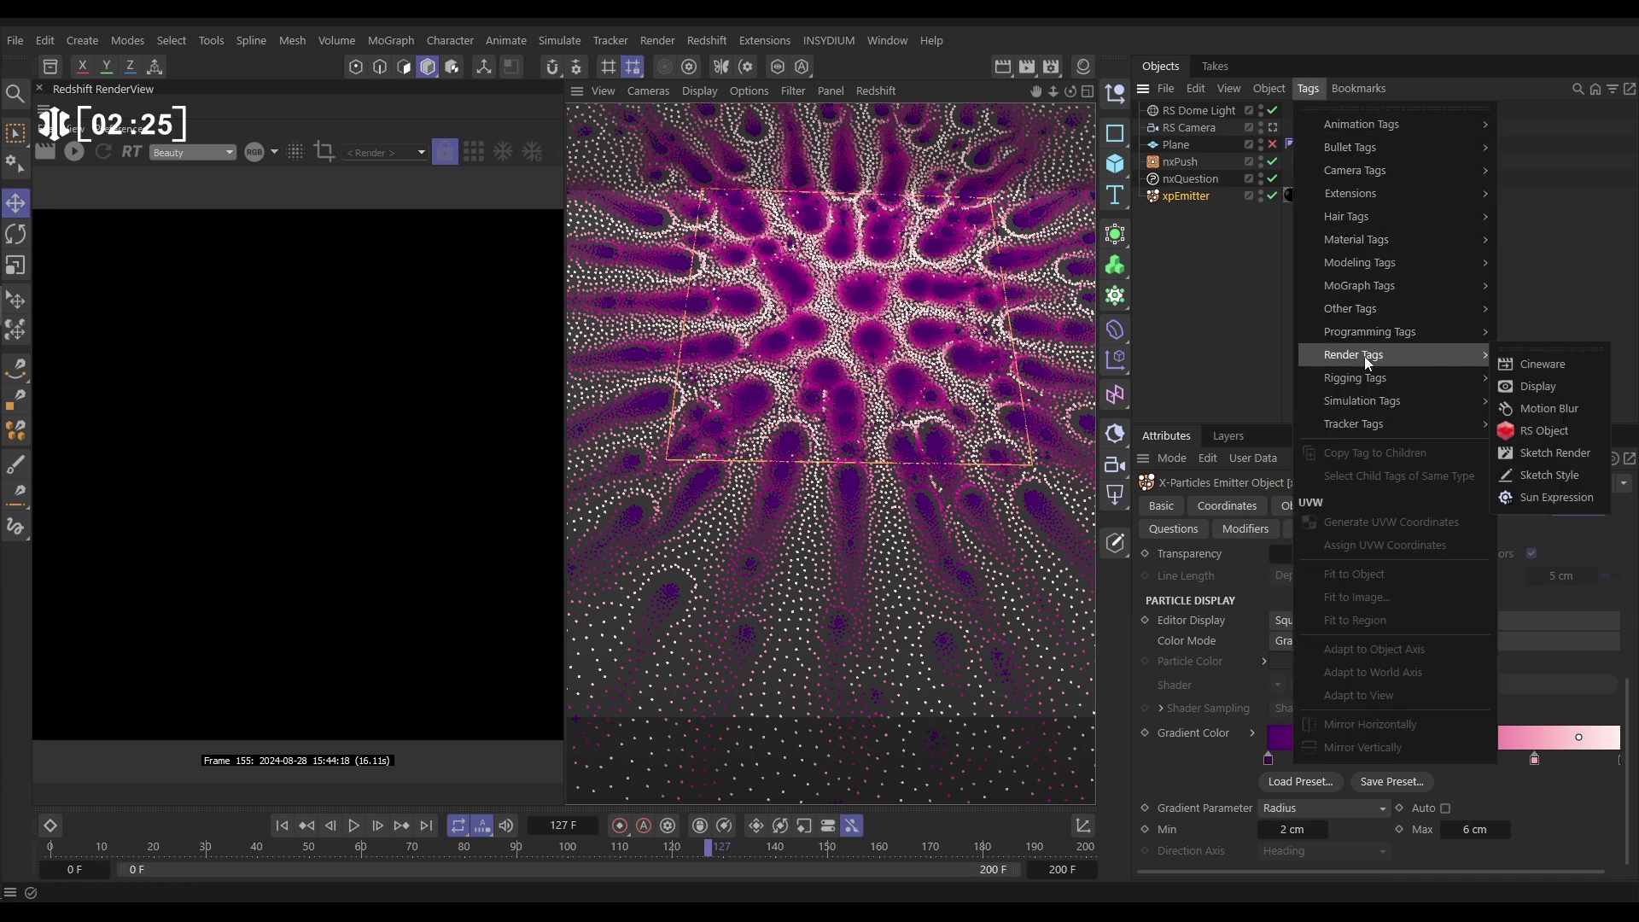
click(1540, 432)
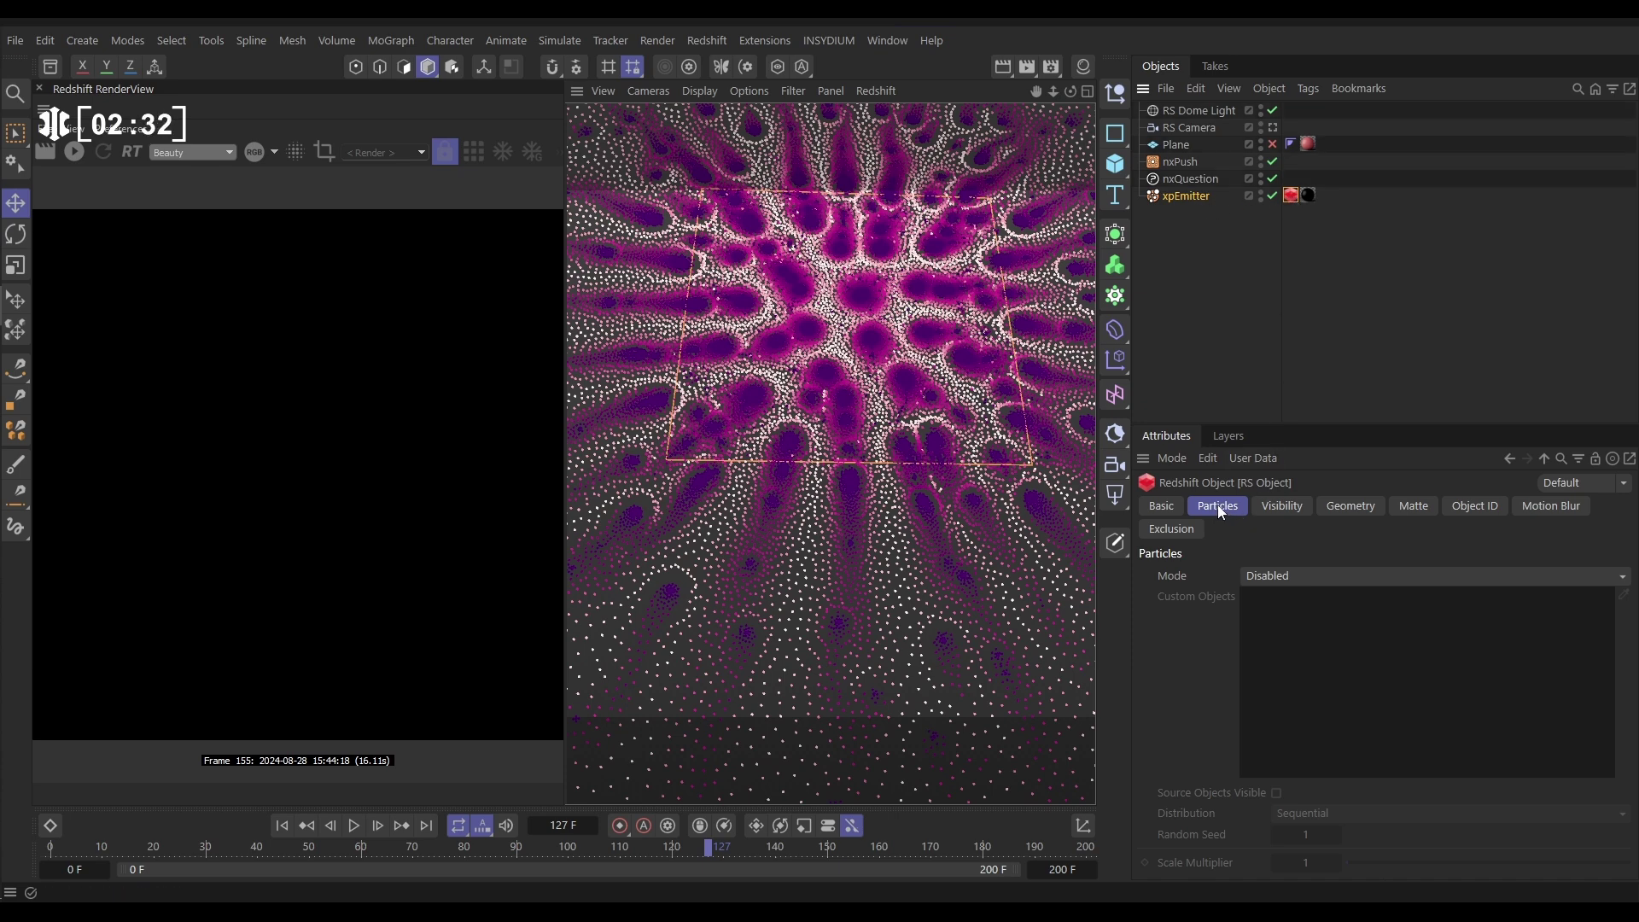
click(1270, 577)
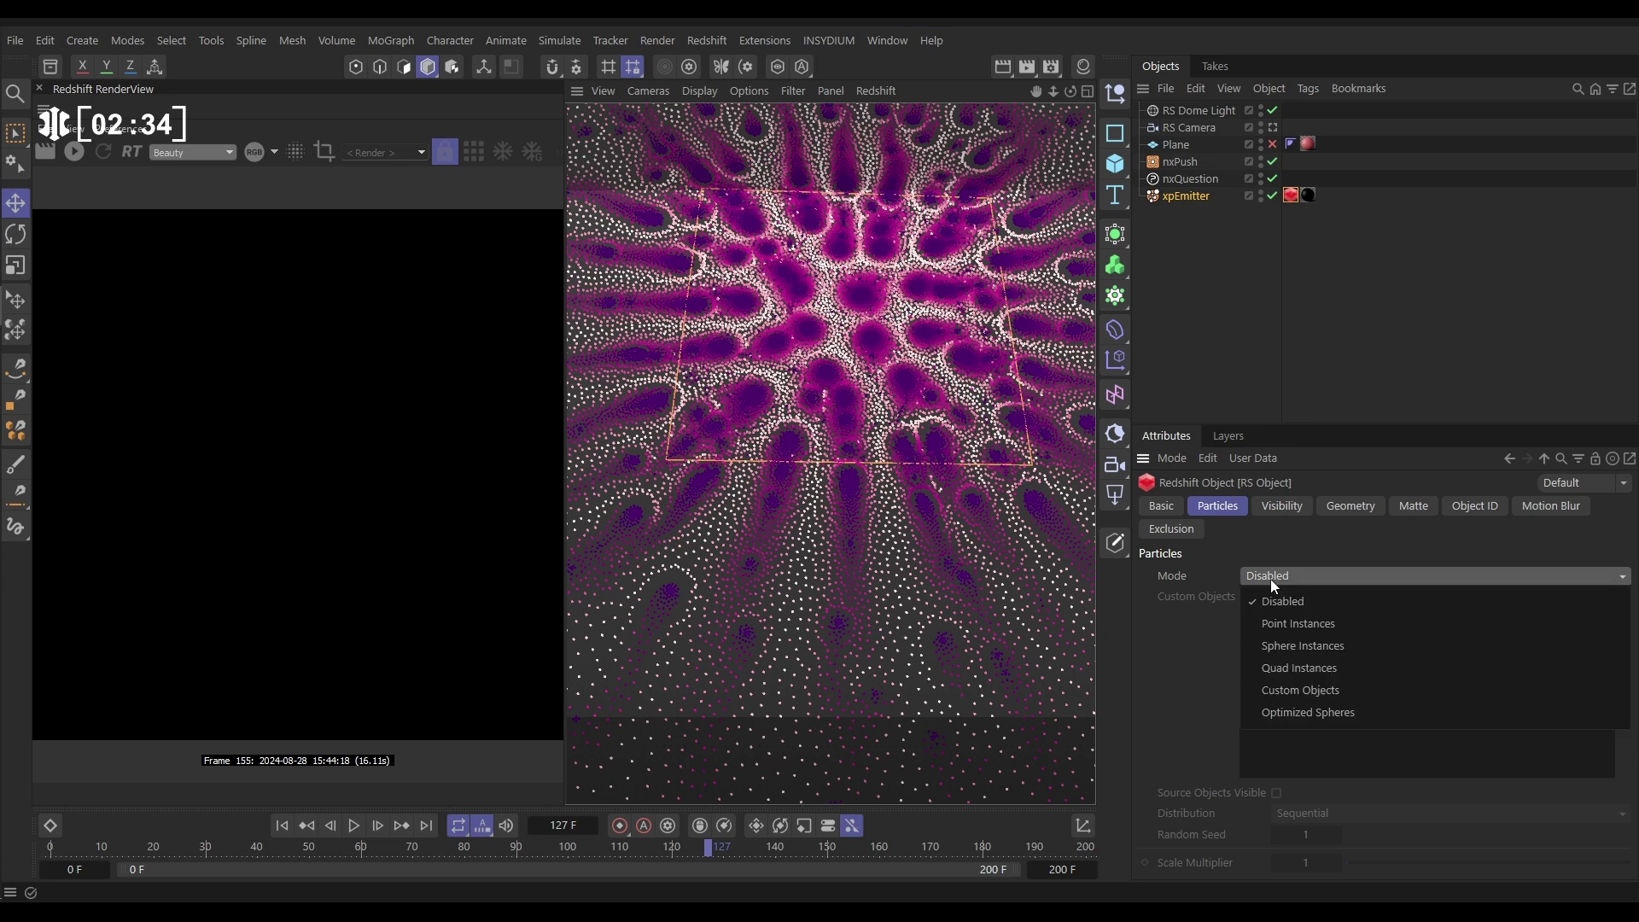
click(1307, 713)
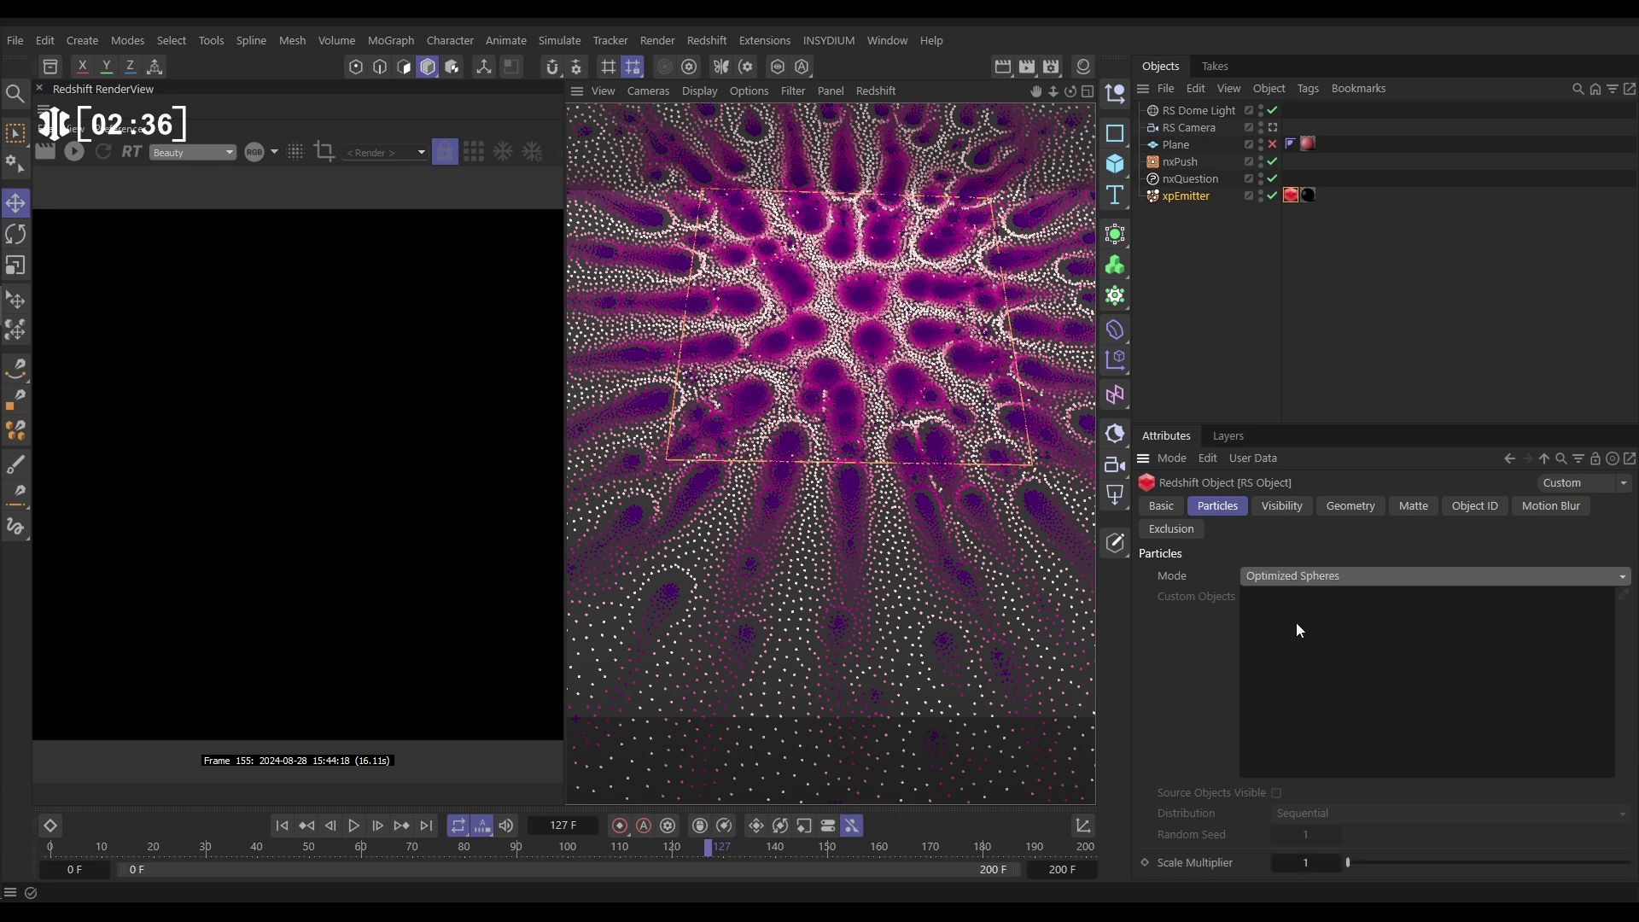
Step: Start the Redshift live render and set the Scale Multiplier of xpEmitter's RS Object tag to 0.1
click(75, 151)
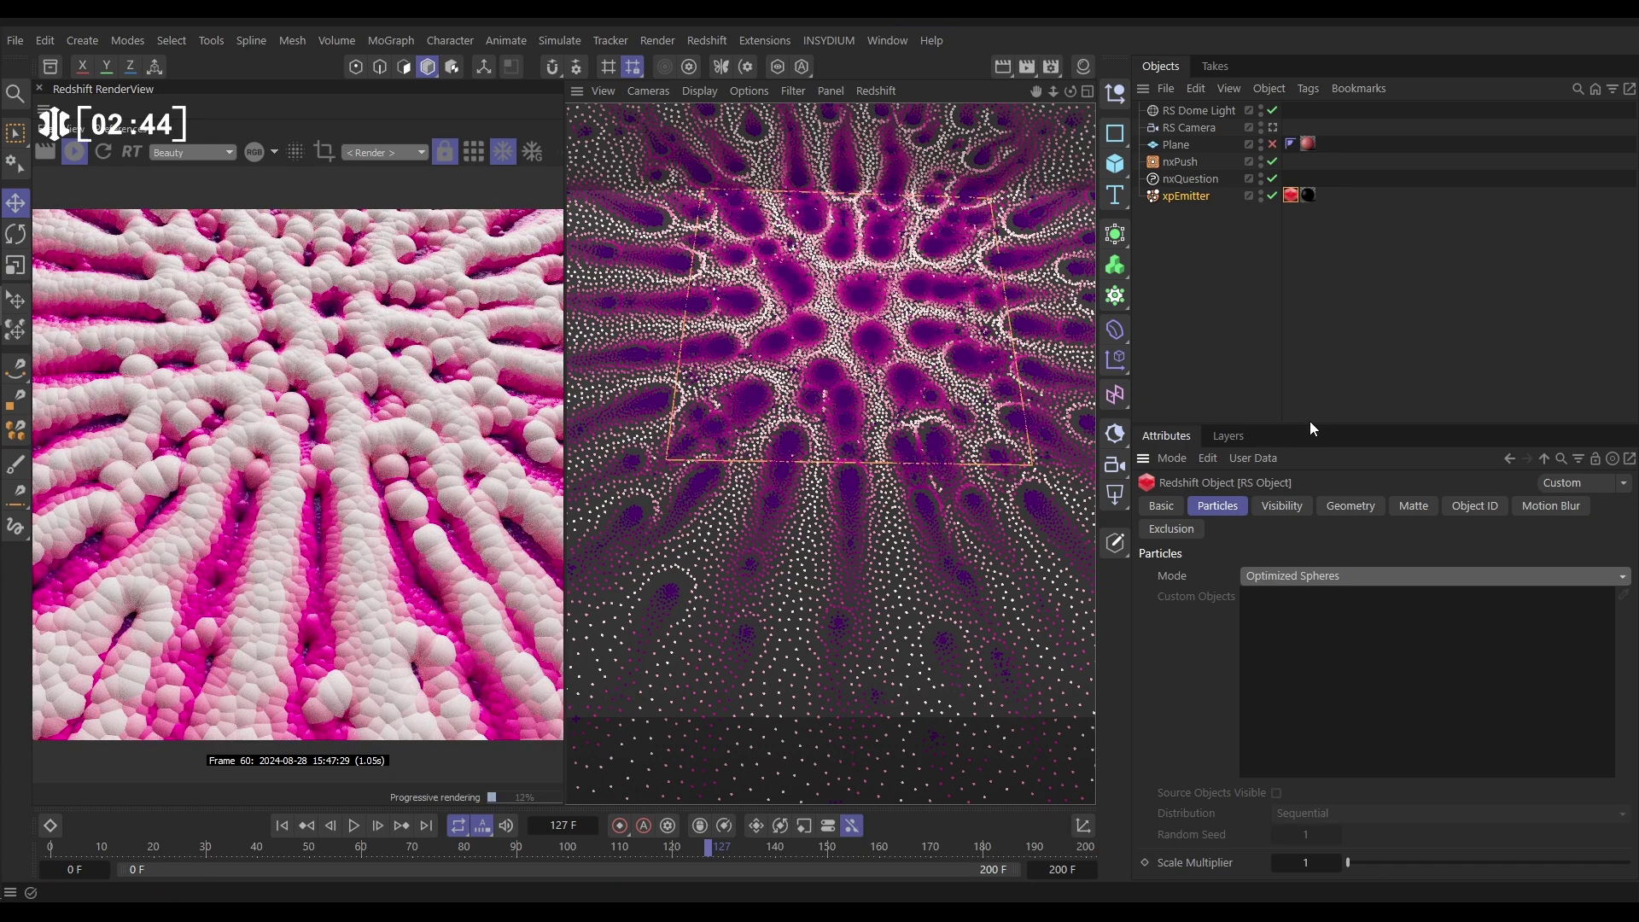
drag(1310, 425, 1315, 307)
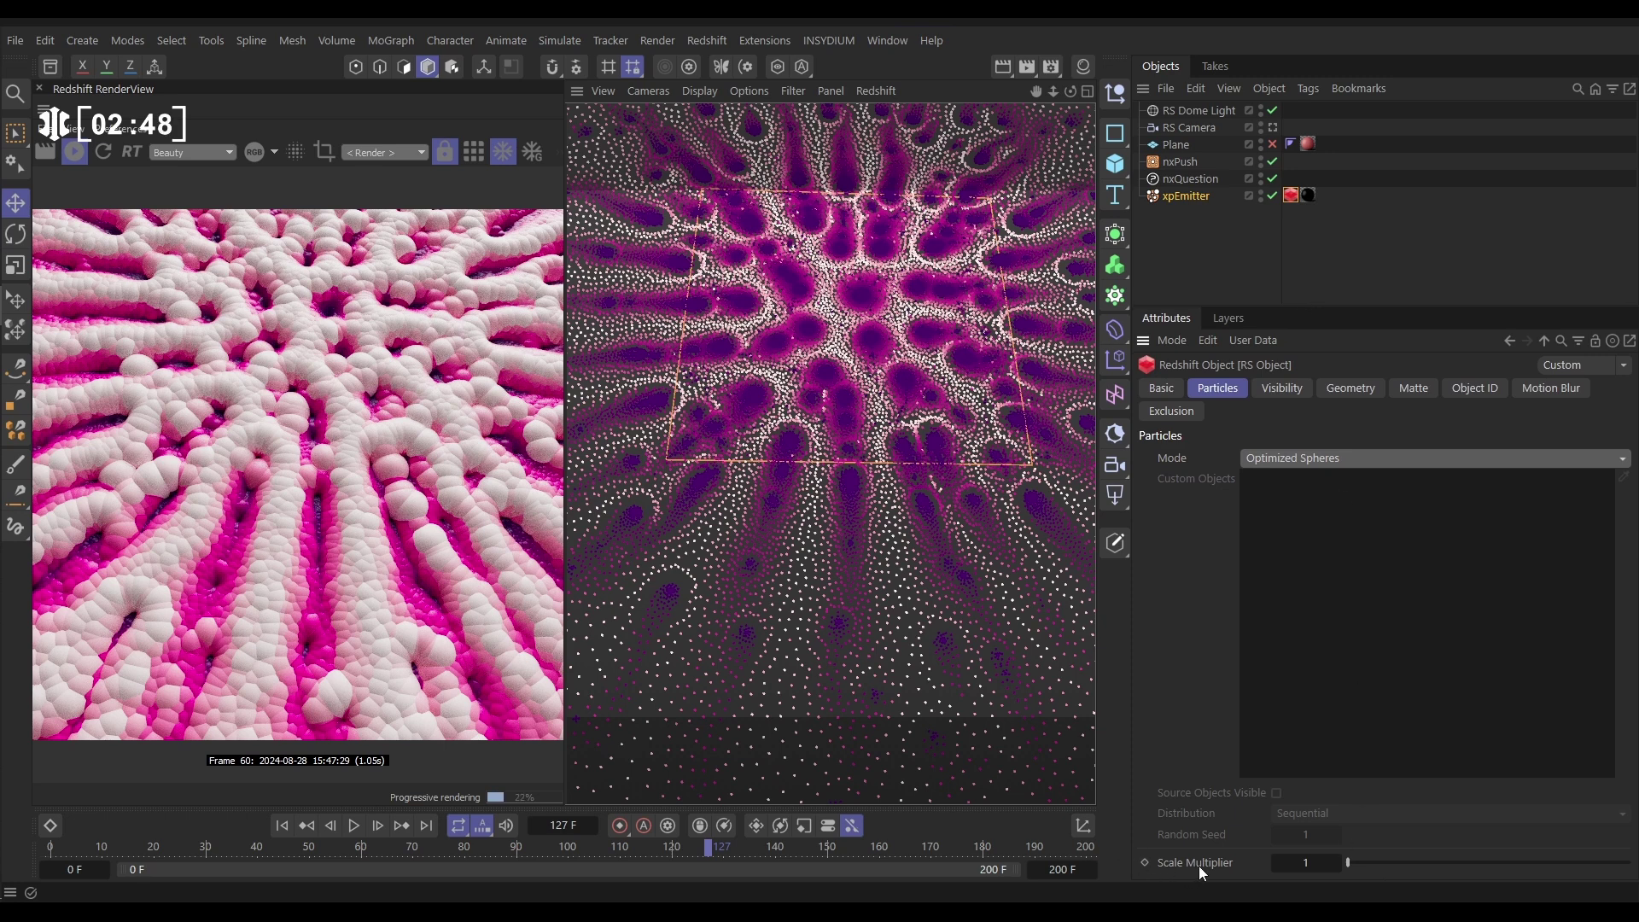
click(1305, 862)
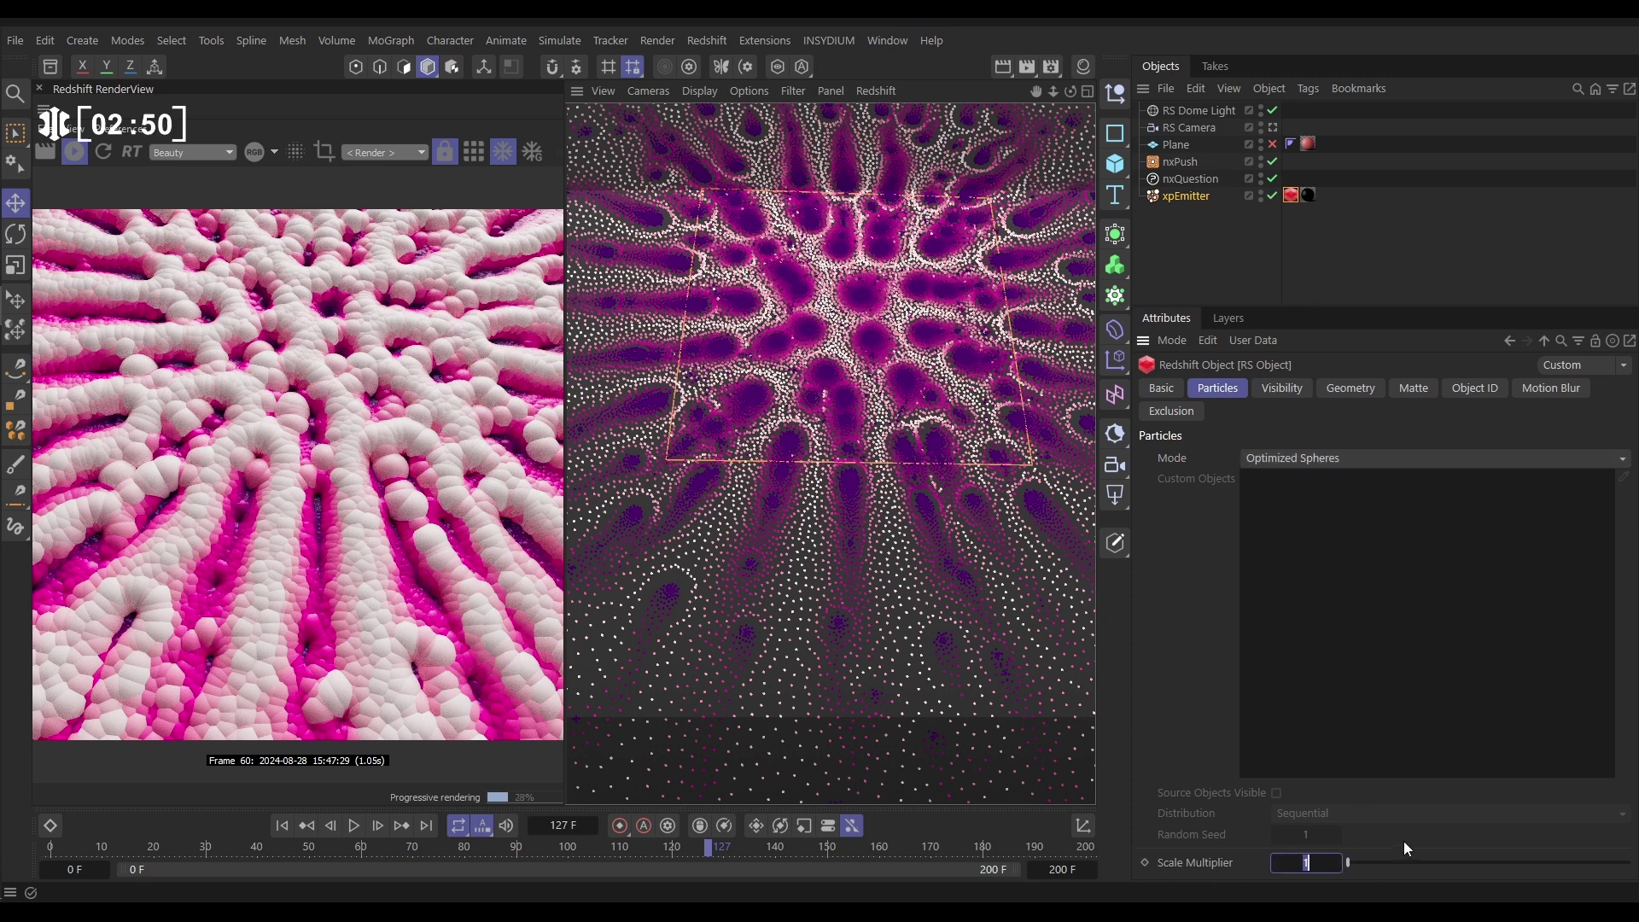
text(0.1)
key(Return)
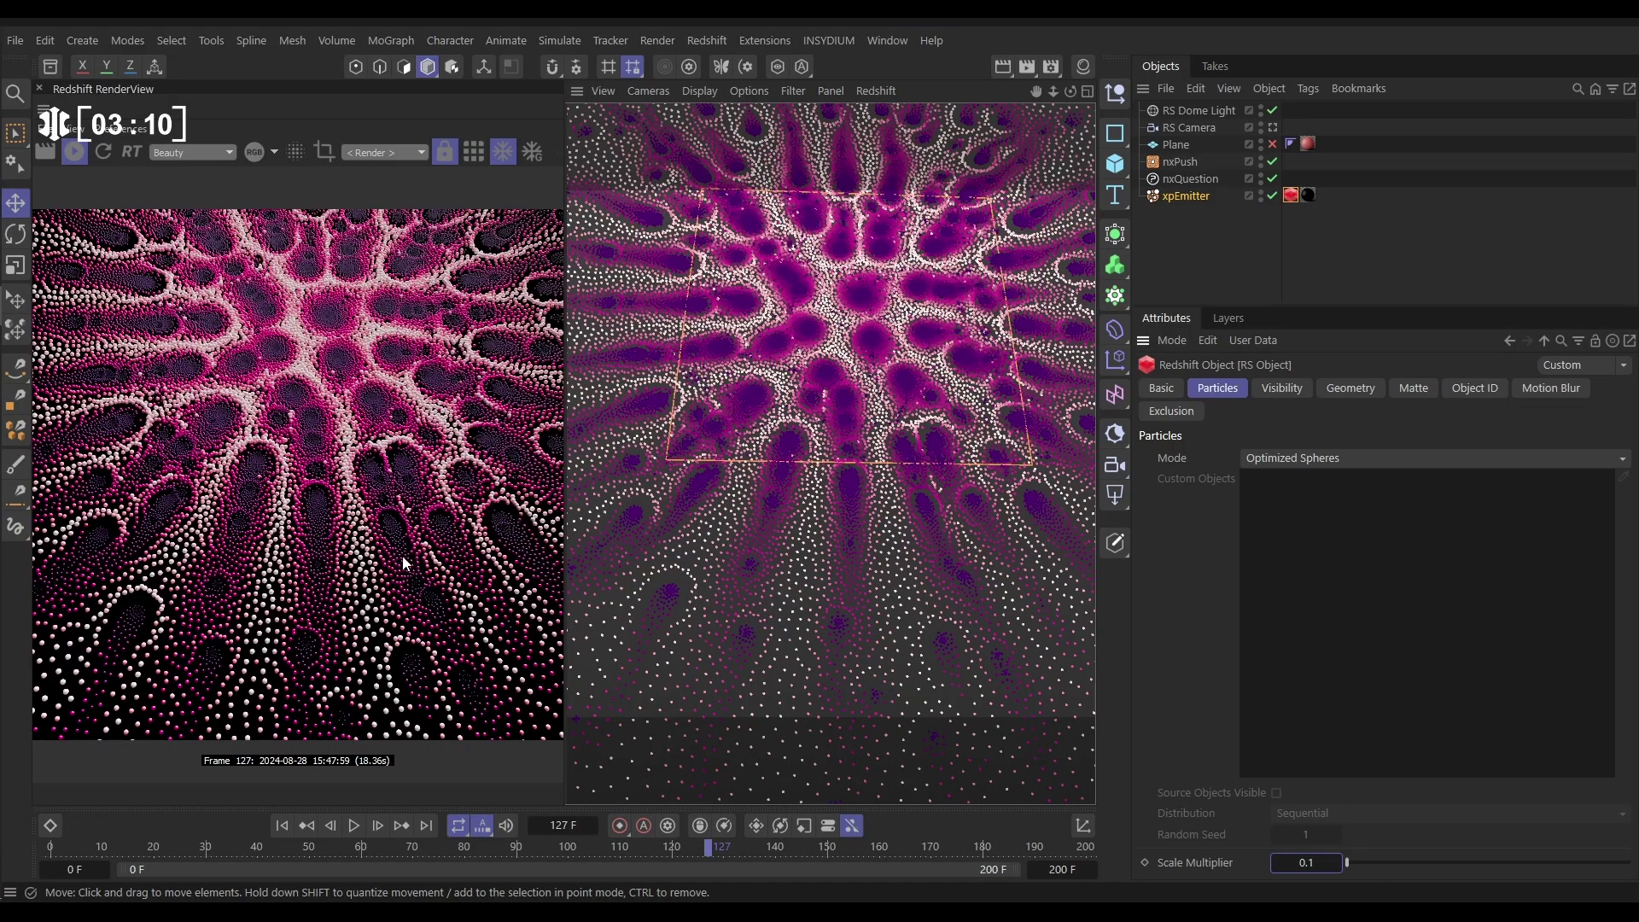
Step: Examine the rendered particle spheres up close and from a wider view, and stop the Redshift live render
scroll(832, 510, up, 2)
scroll(842, 518, up, 4)
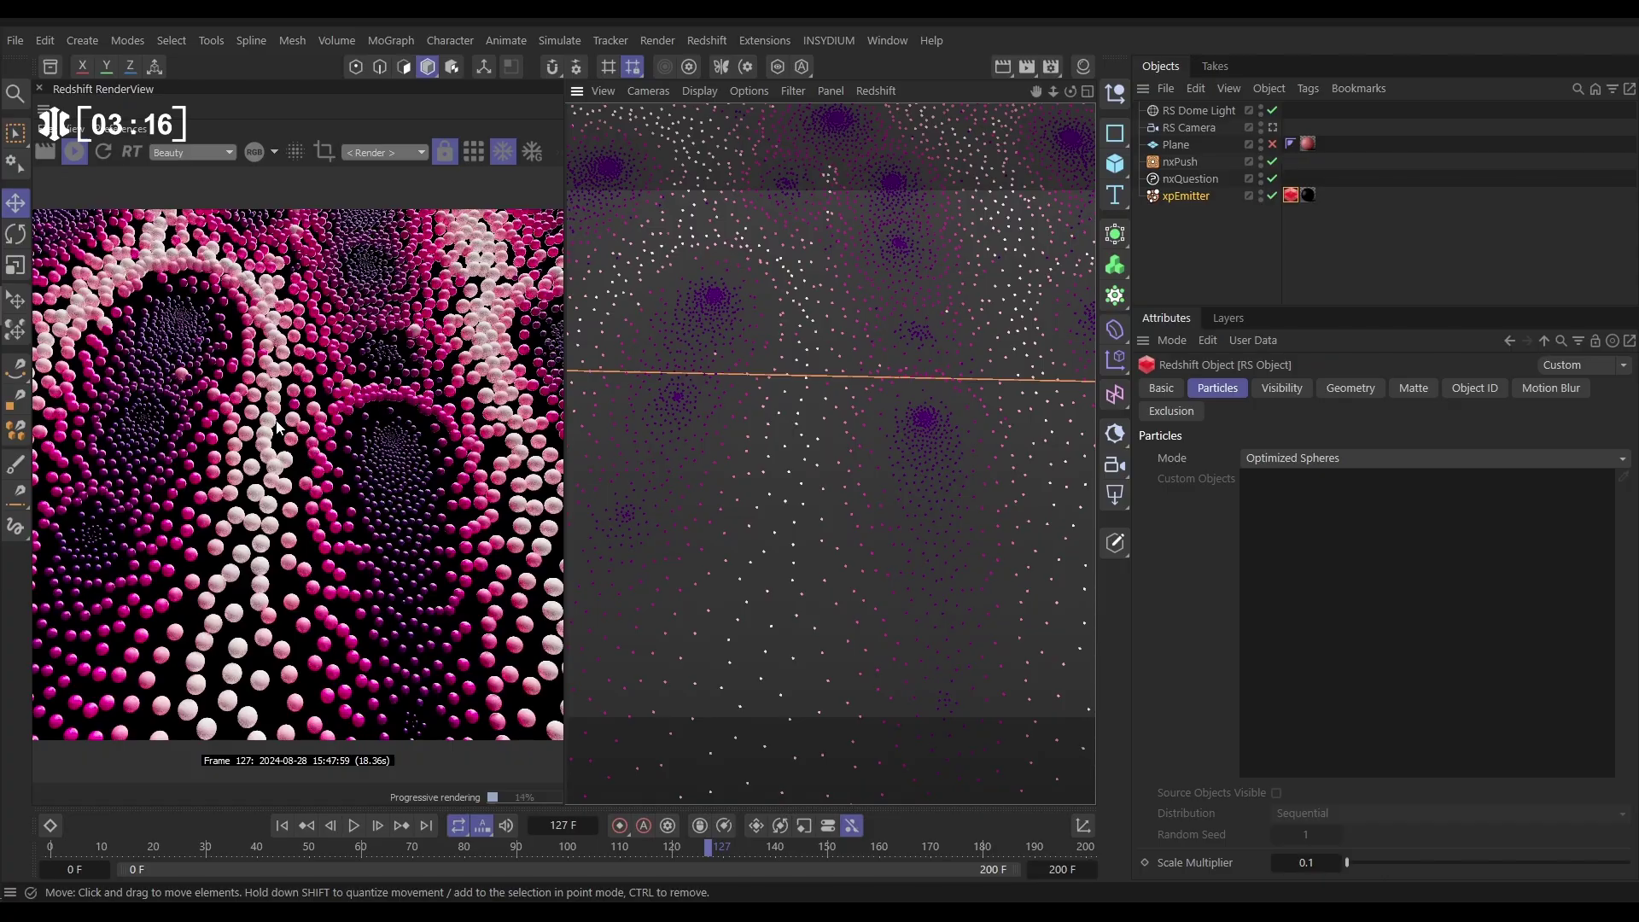
alt+drag(666, 458, 702, 474)
alt+drag(810, 490, 791, 514)
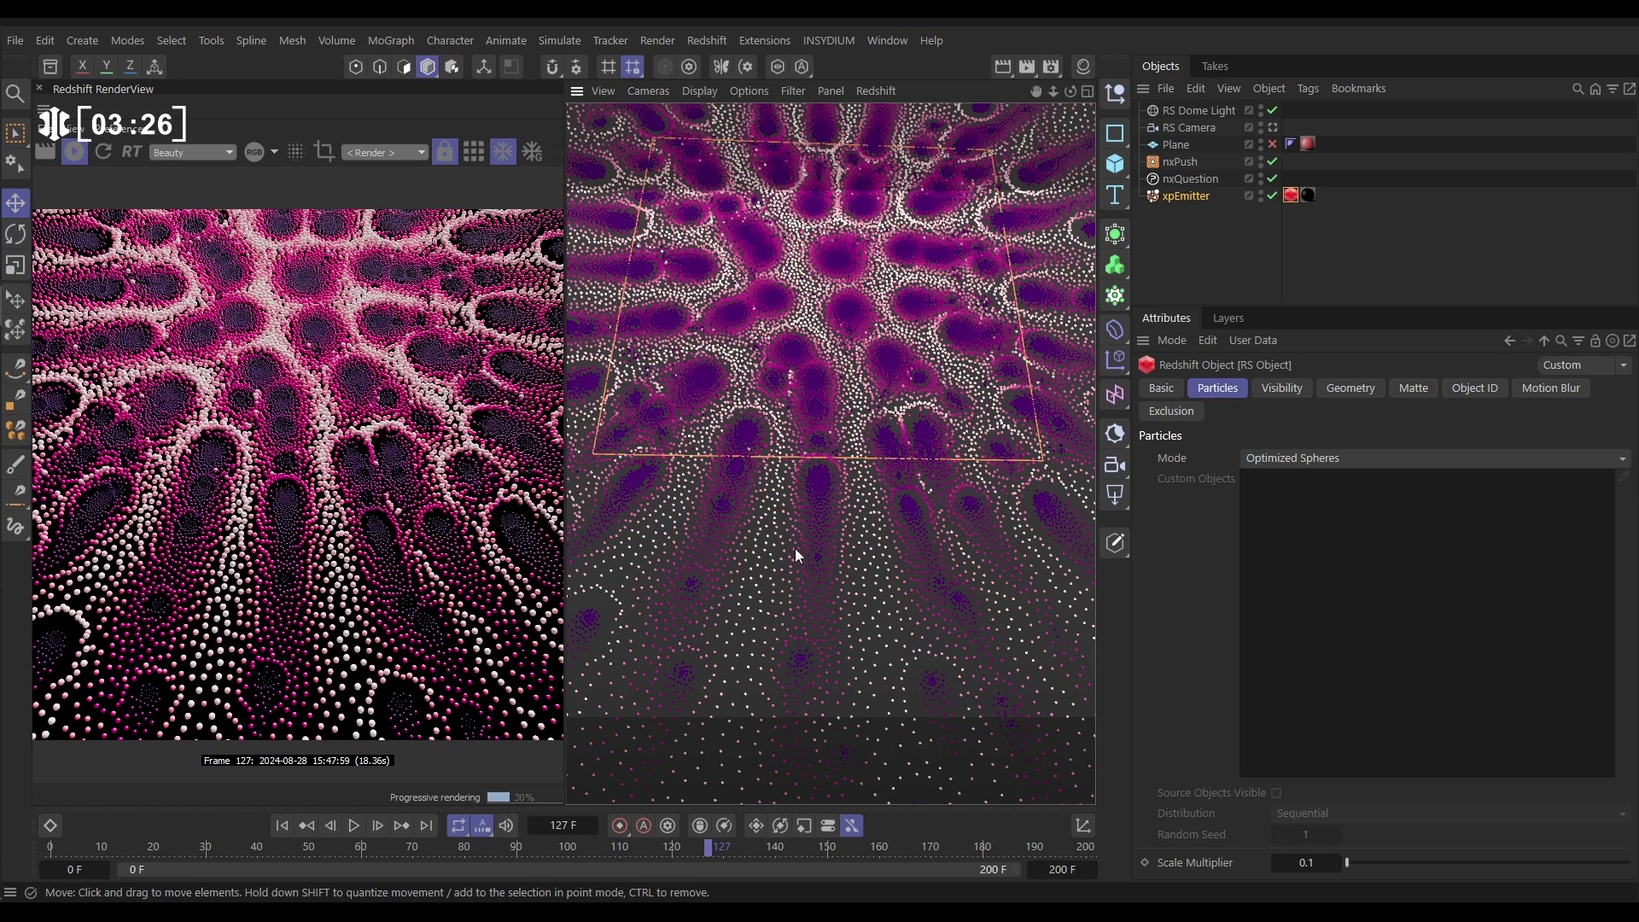
click(73, 157)
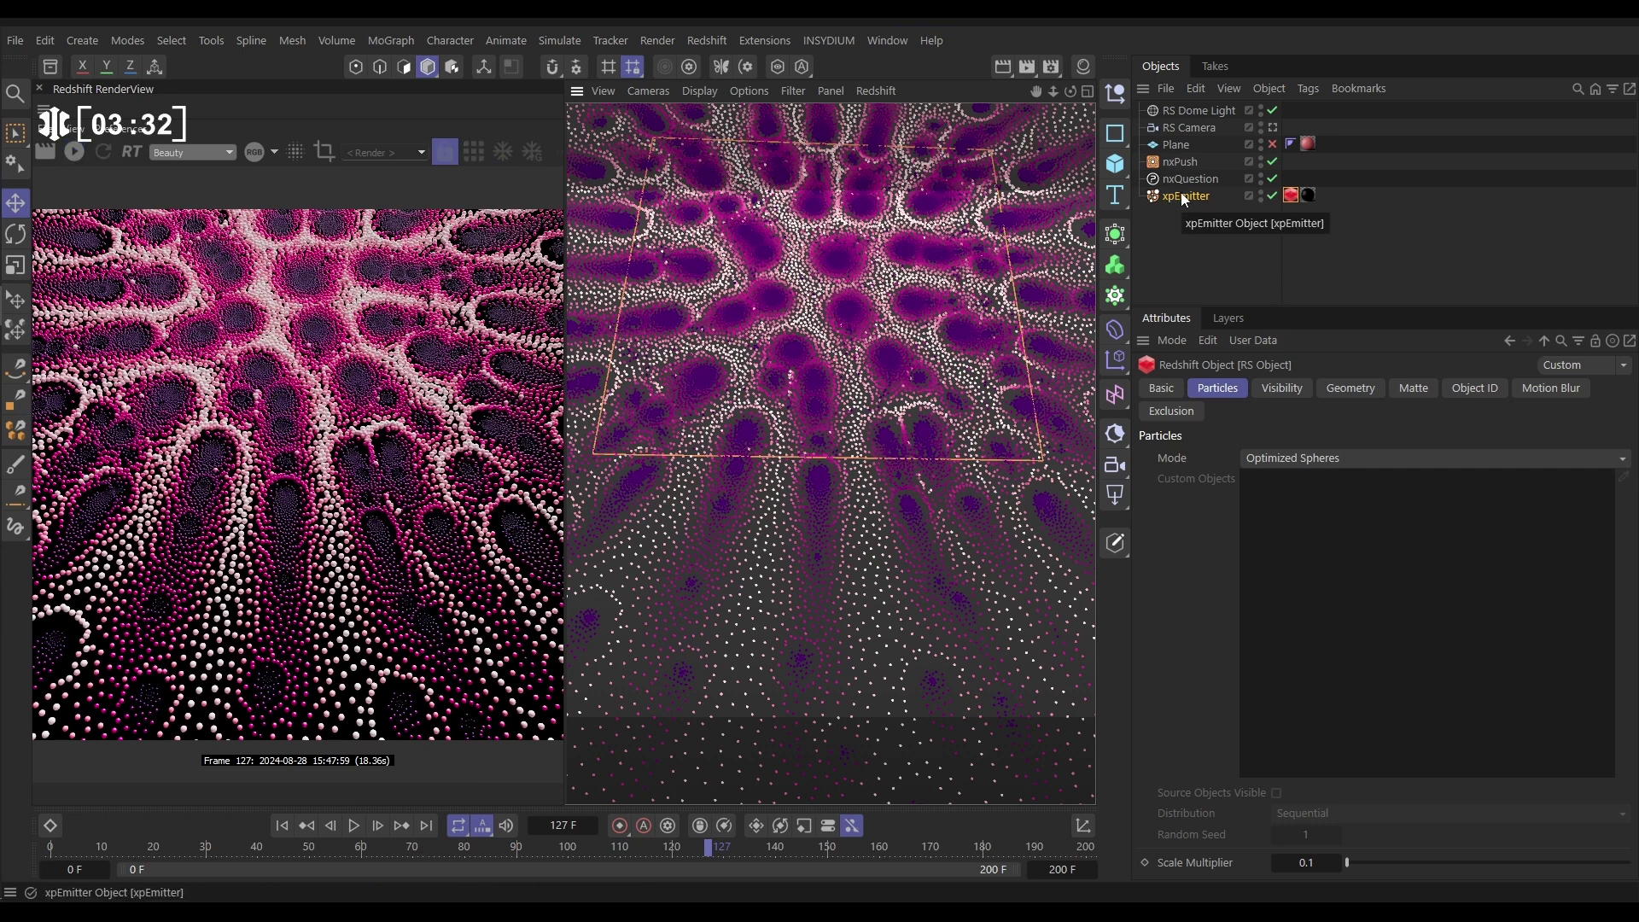
Step: Add an xpCache object, build the particle cache with its default settings, and scrub the timeline to check the cached playback
click(823, 39)
mouse_move(856, 104)
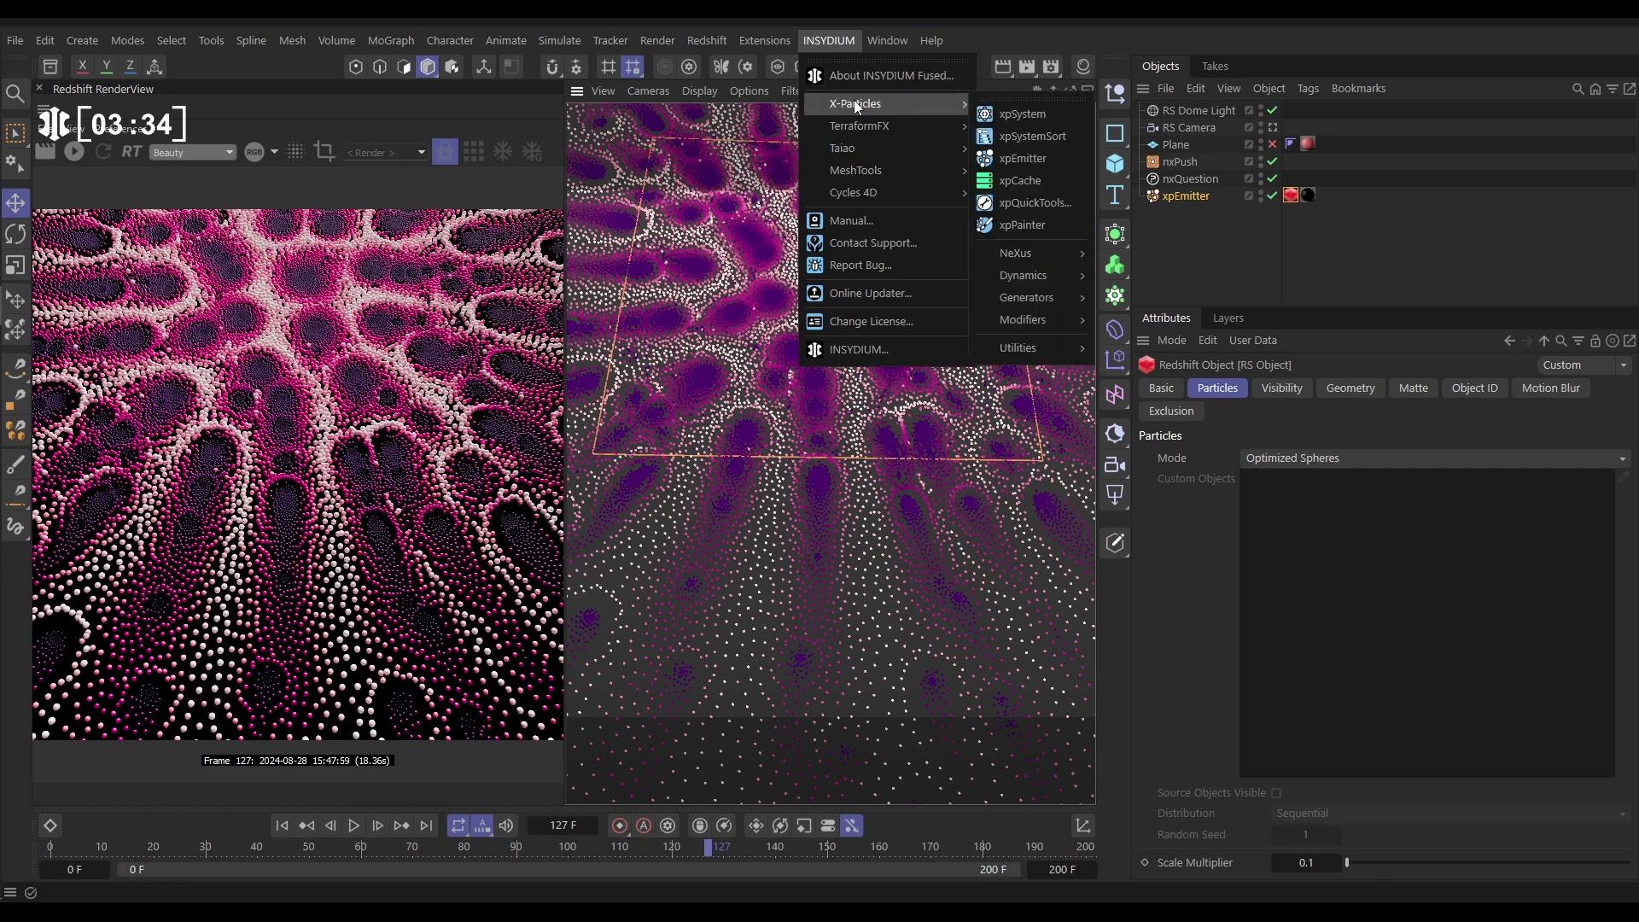
click(1004, 181)
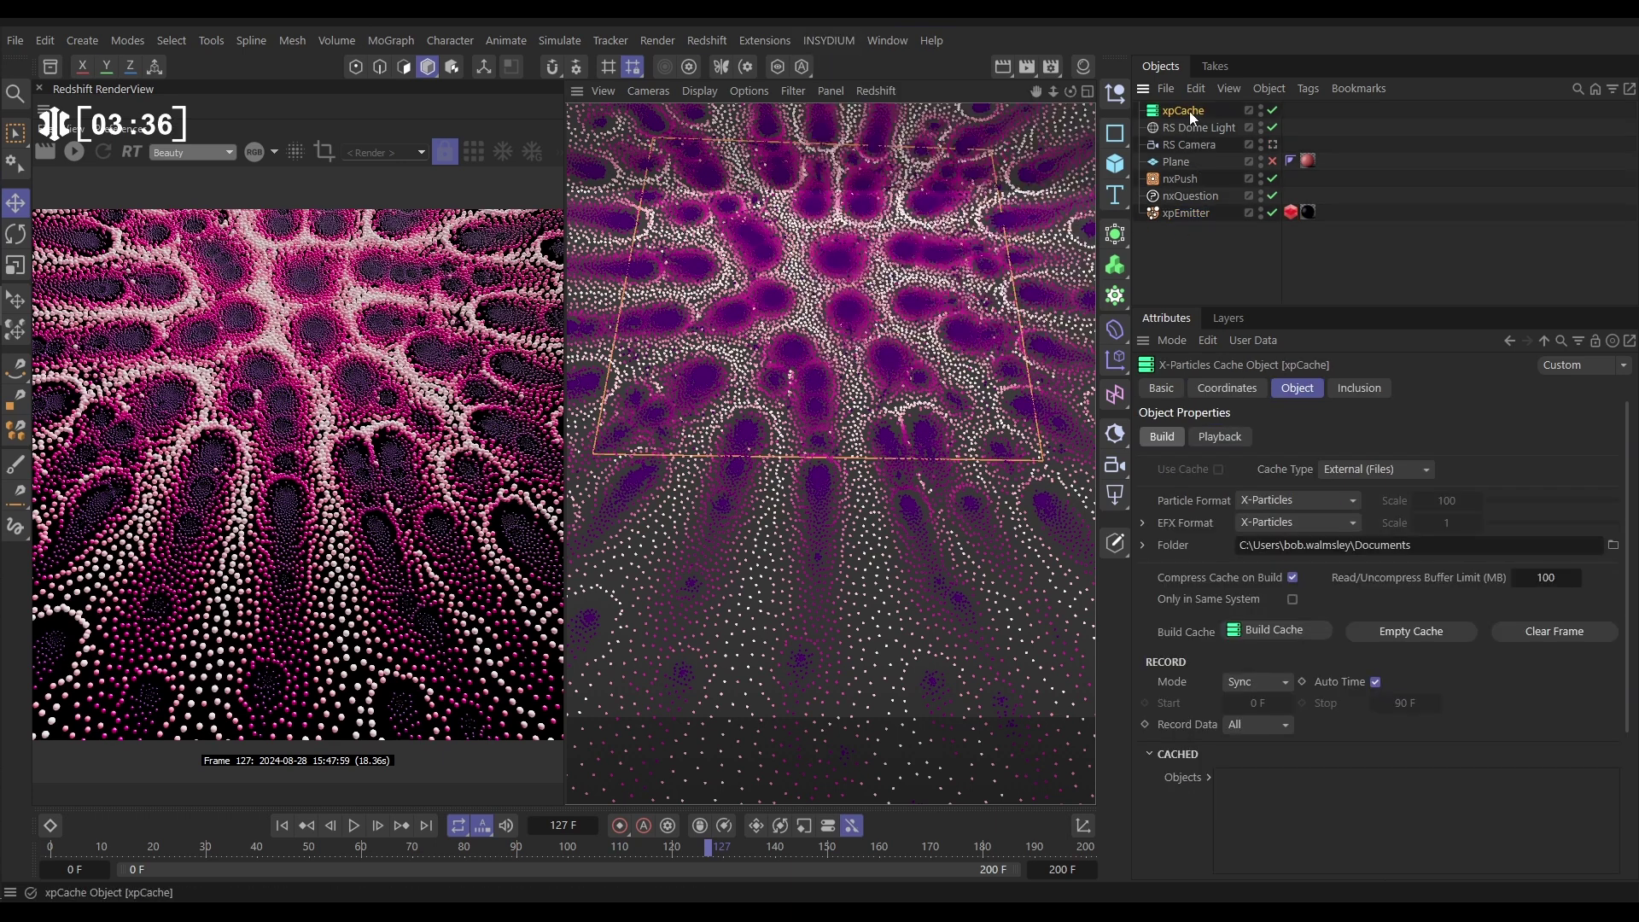
click(1267, 629)
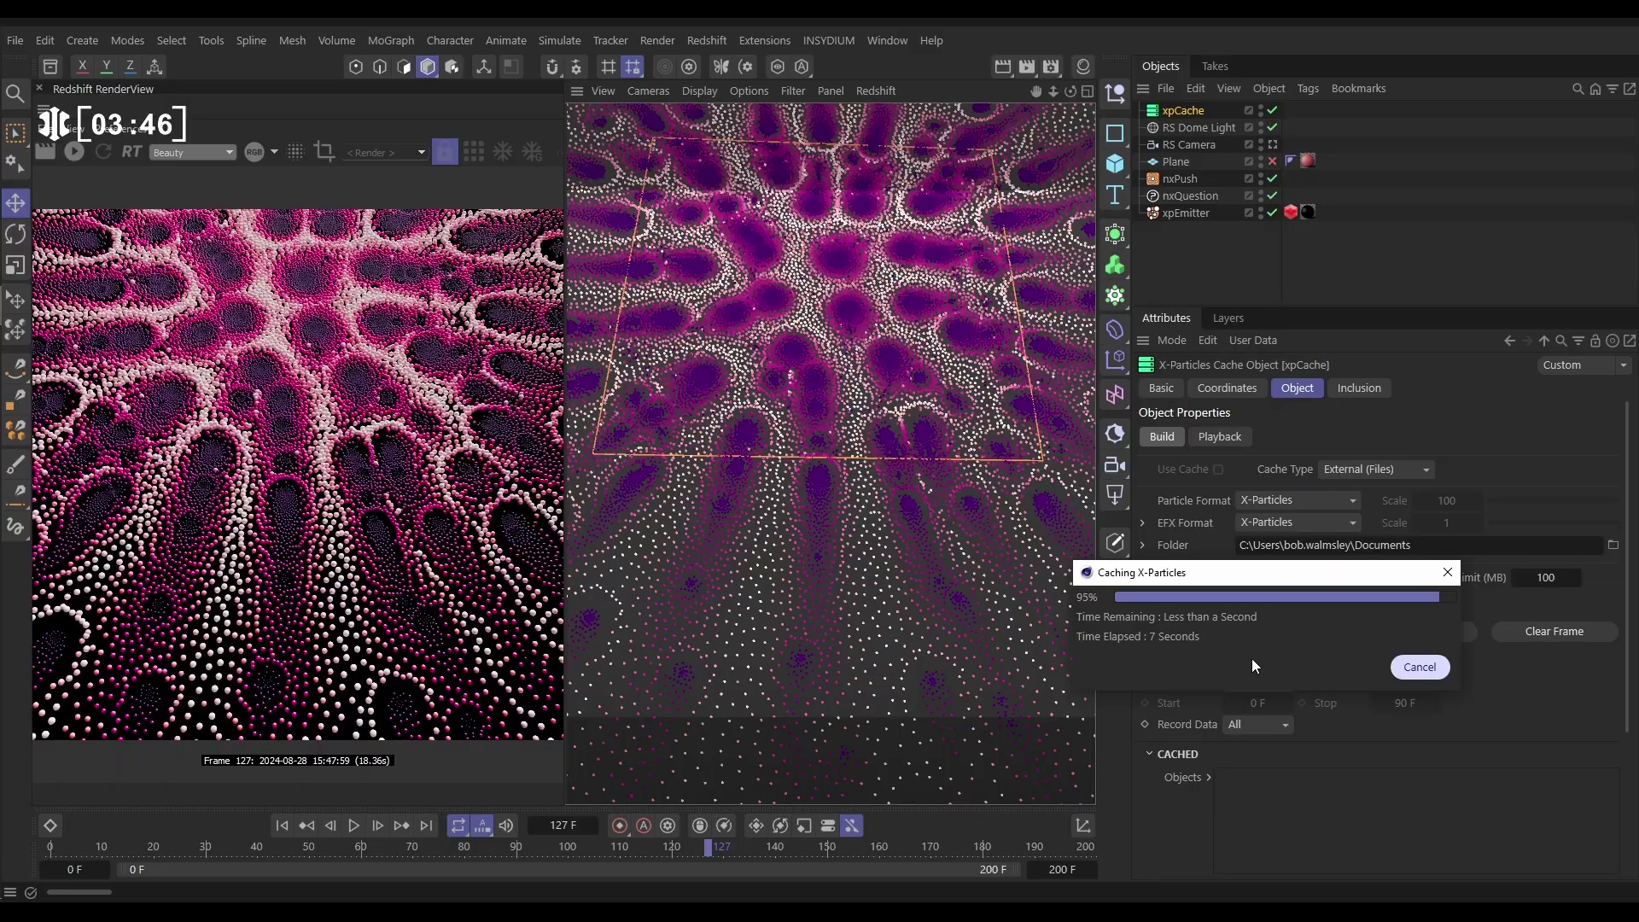
drag(216, 846, 615, 844)
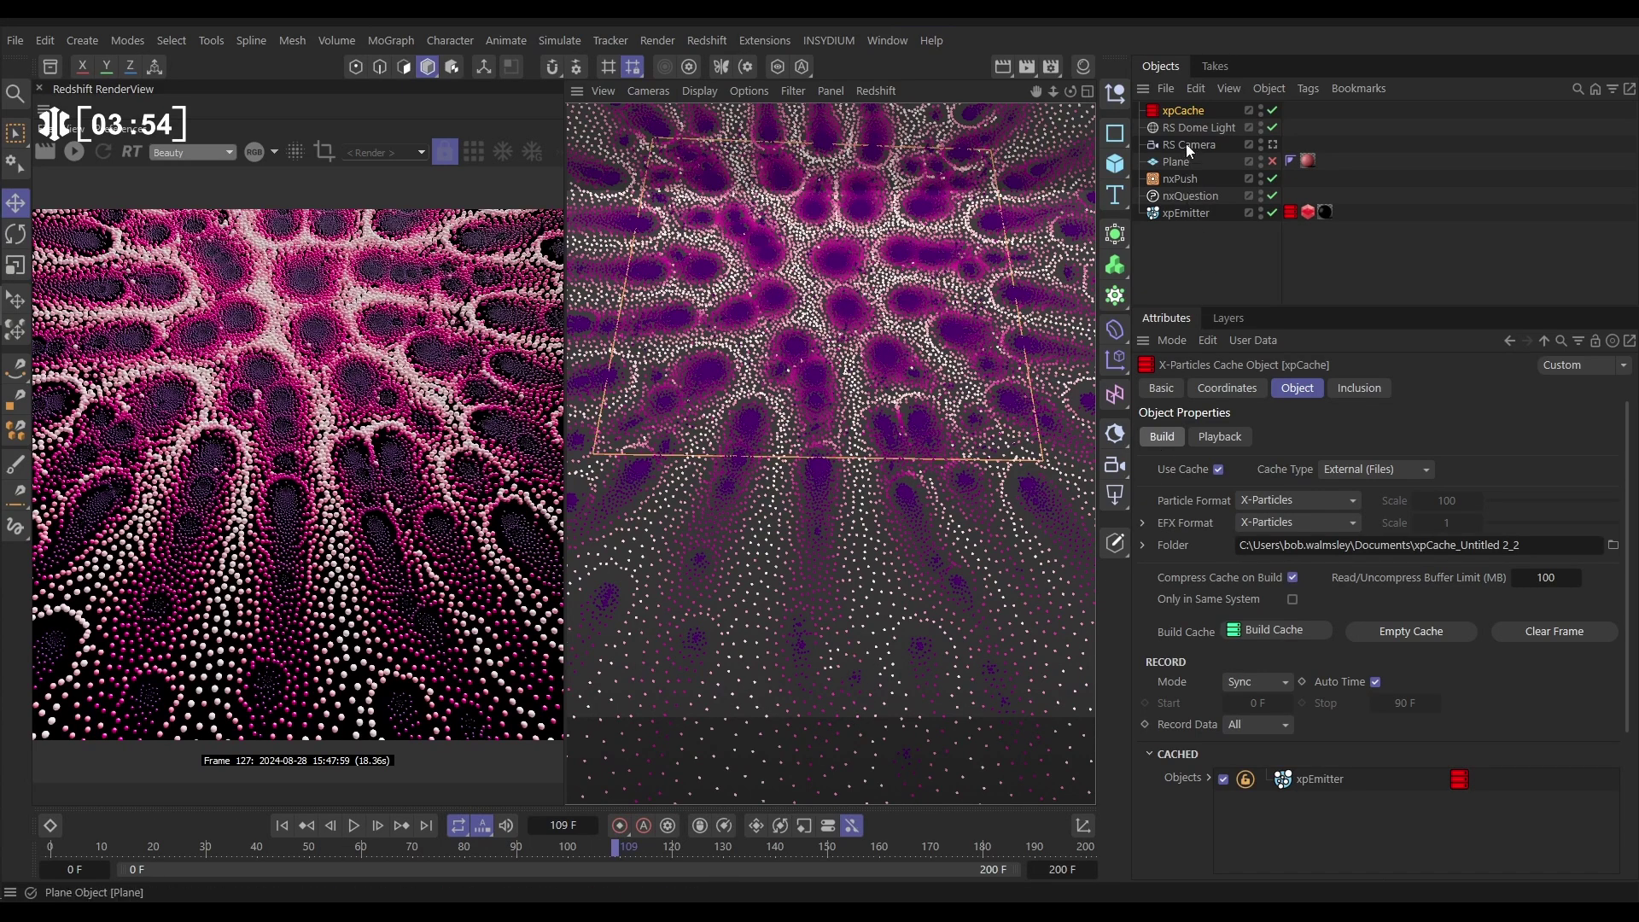
Step: Enable Custom Play in xpCache's playback settings, include the particles' Color data, and scrub the timeline back to frame 41
click(1236, 437)
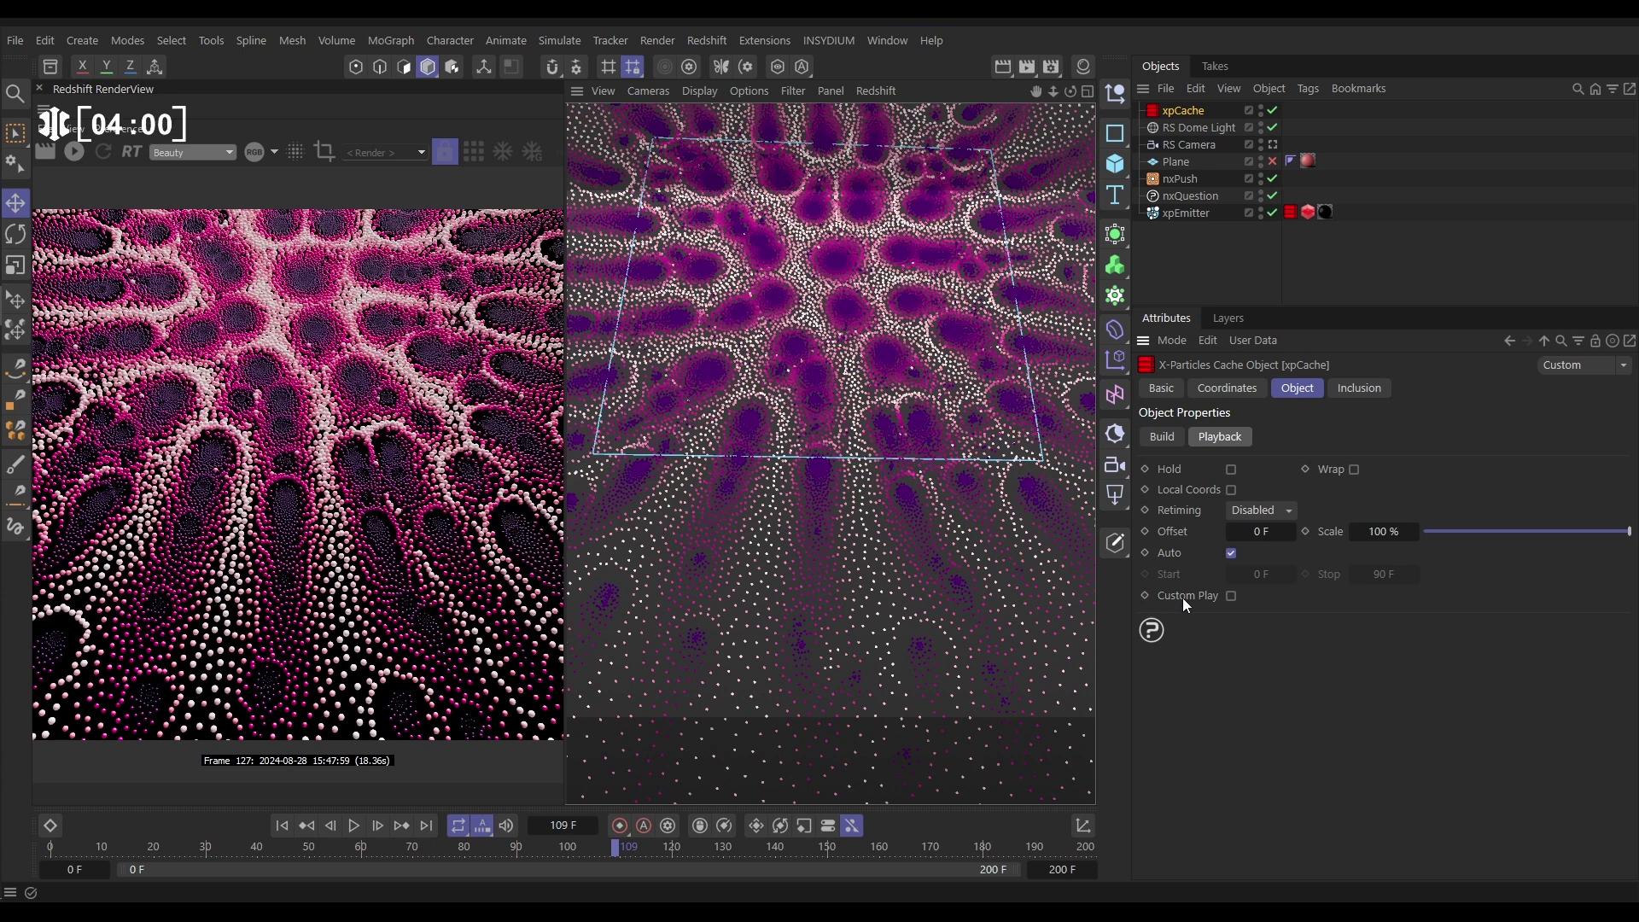
click(1231, 596)
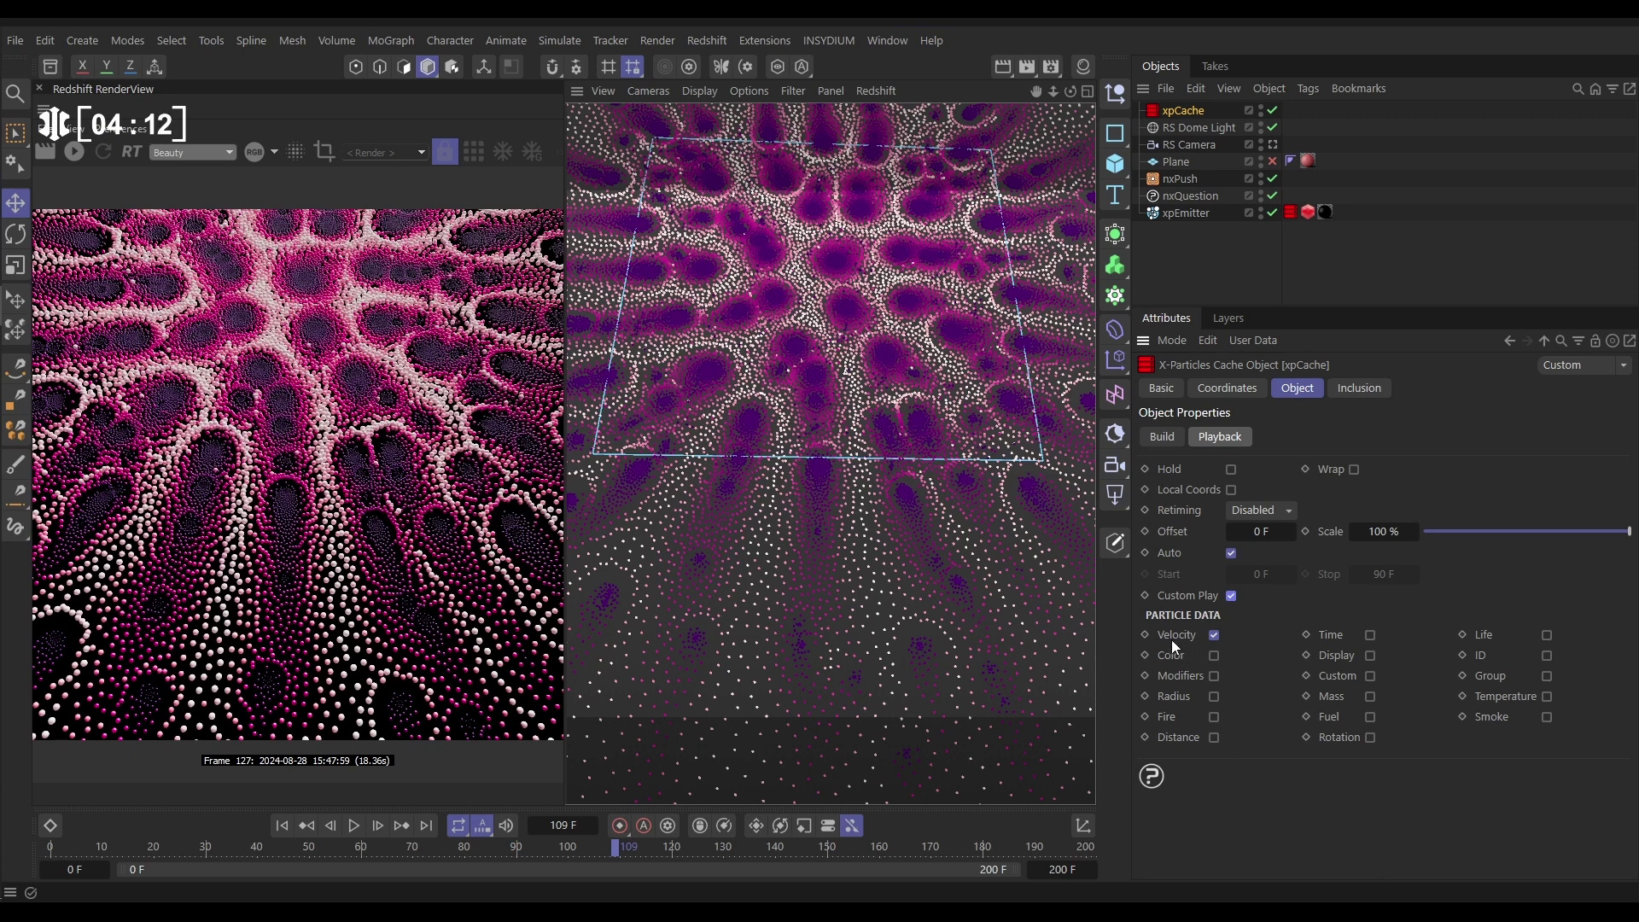
click(1215, 656)
drag(365, 859, 263, 863)
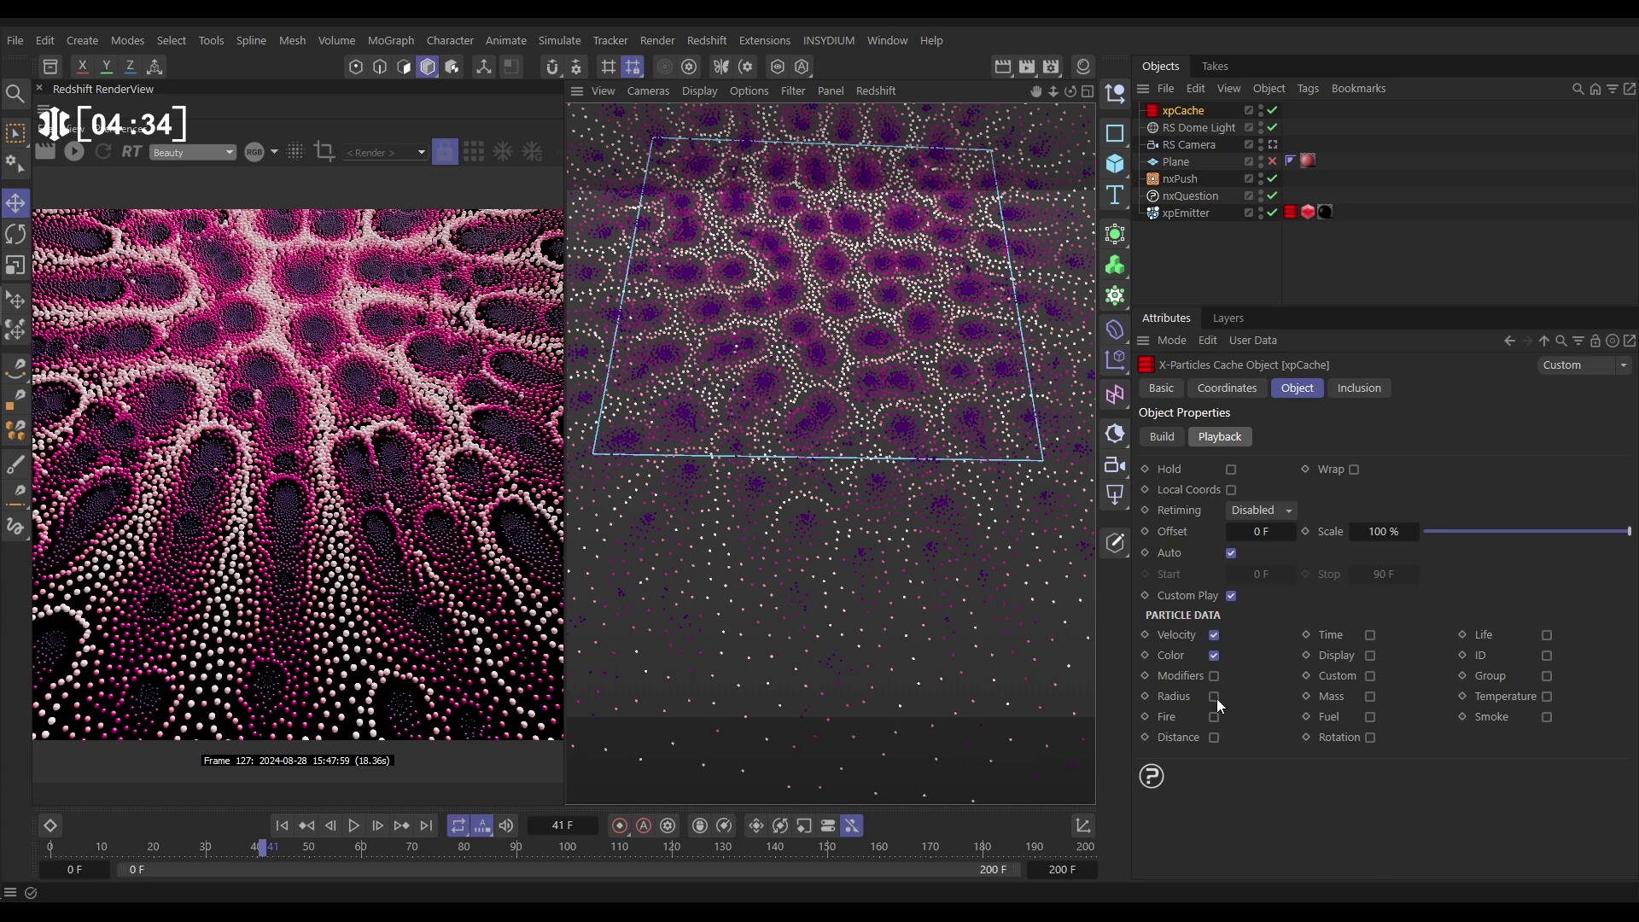
Step: Set xpEmitter's emission Radius to 1 cm and its radius Variation to 0 cm
click(1185, 213)
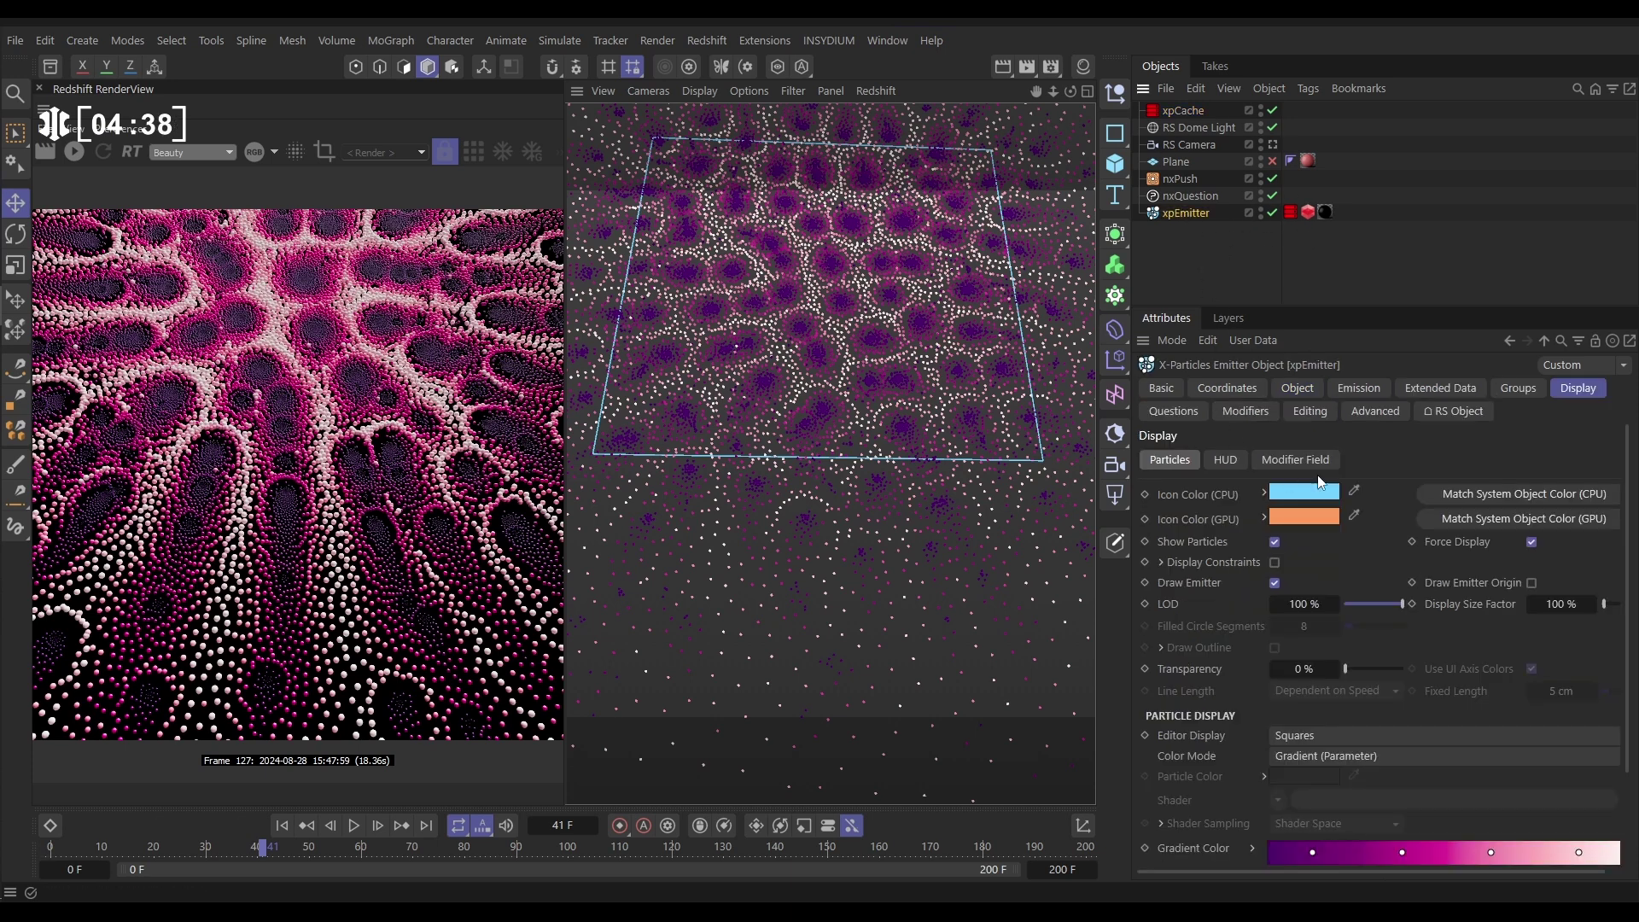
click(1359, 388)
scroll(1632, 563, down, 1)
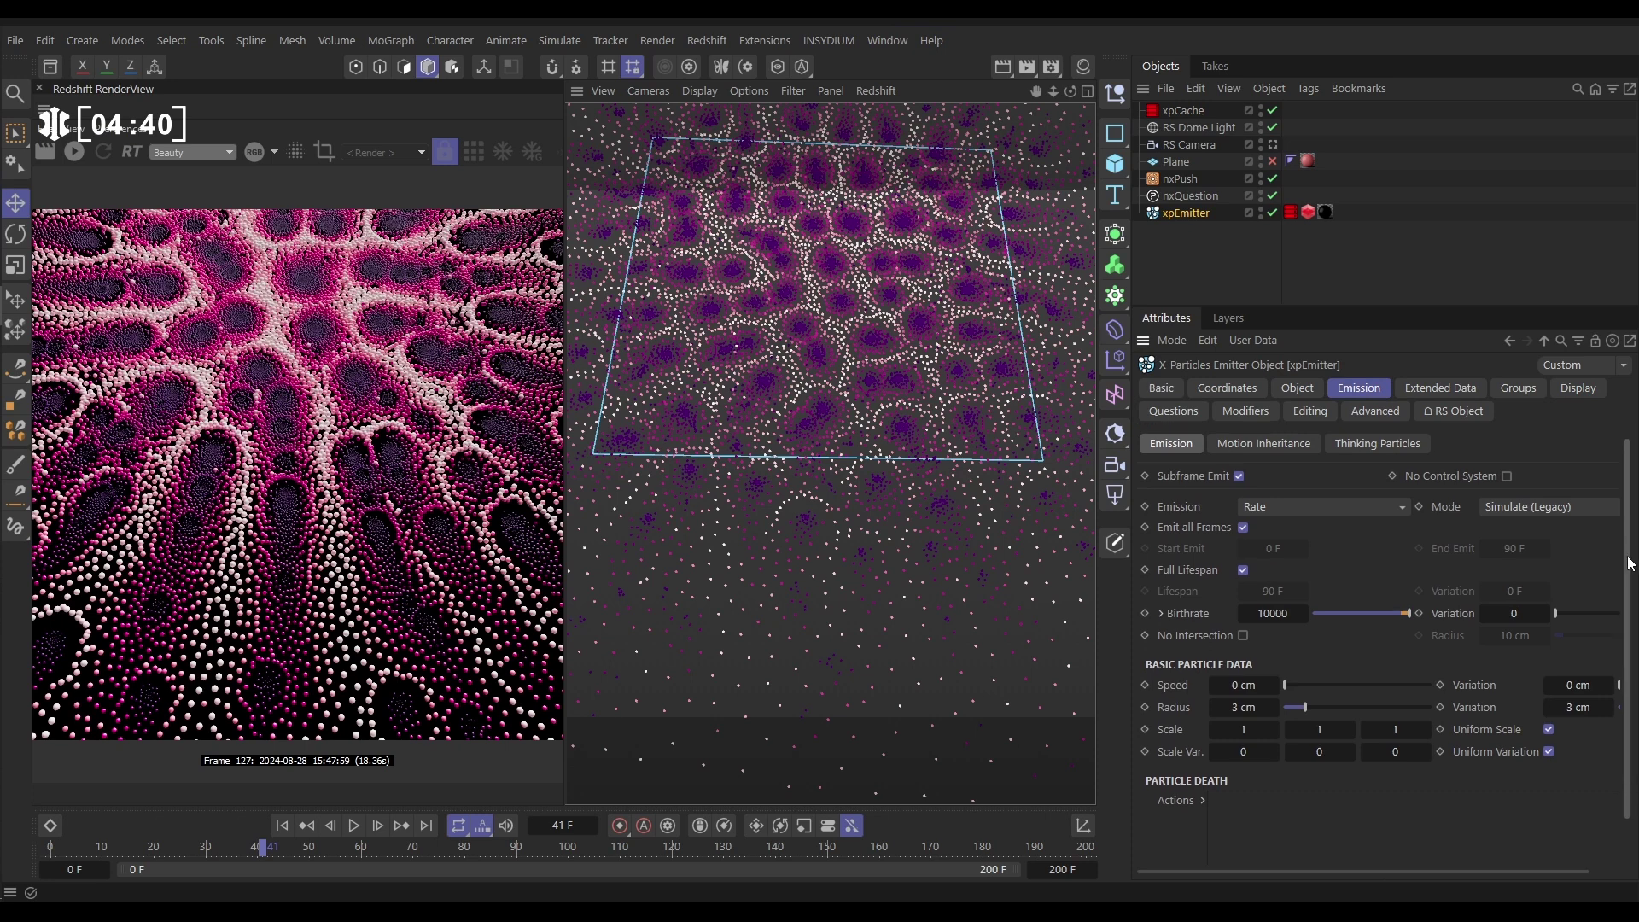
scroll(1632, 563, down, 3)
click(1244, 656)
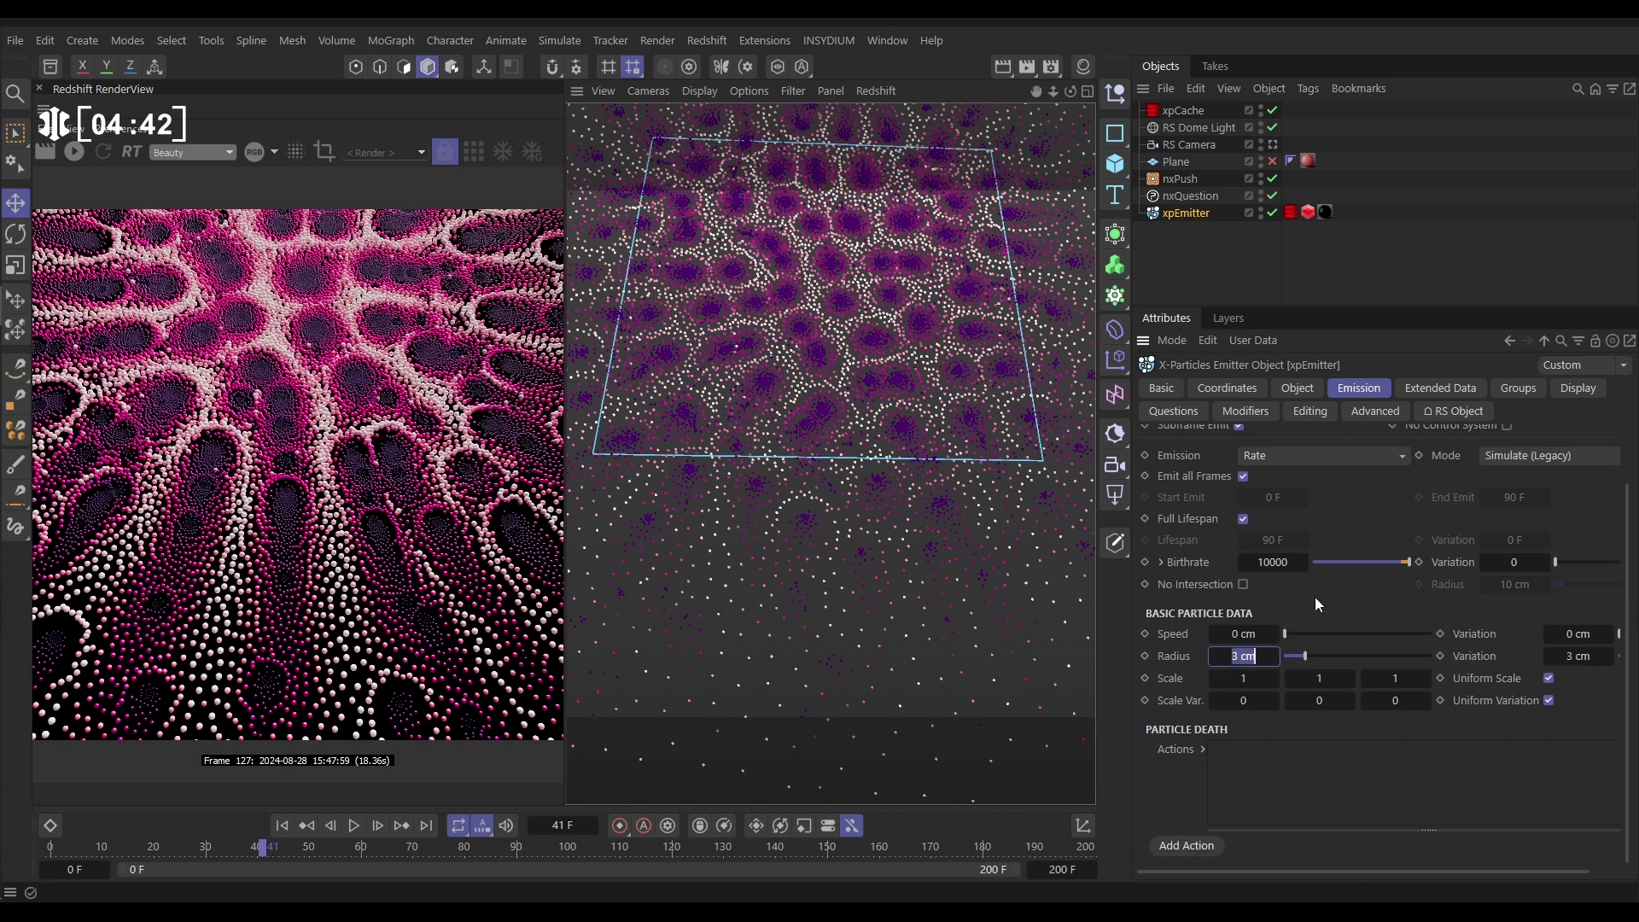
text(1)
click(1575, 656)
text(0)
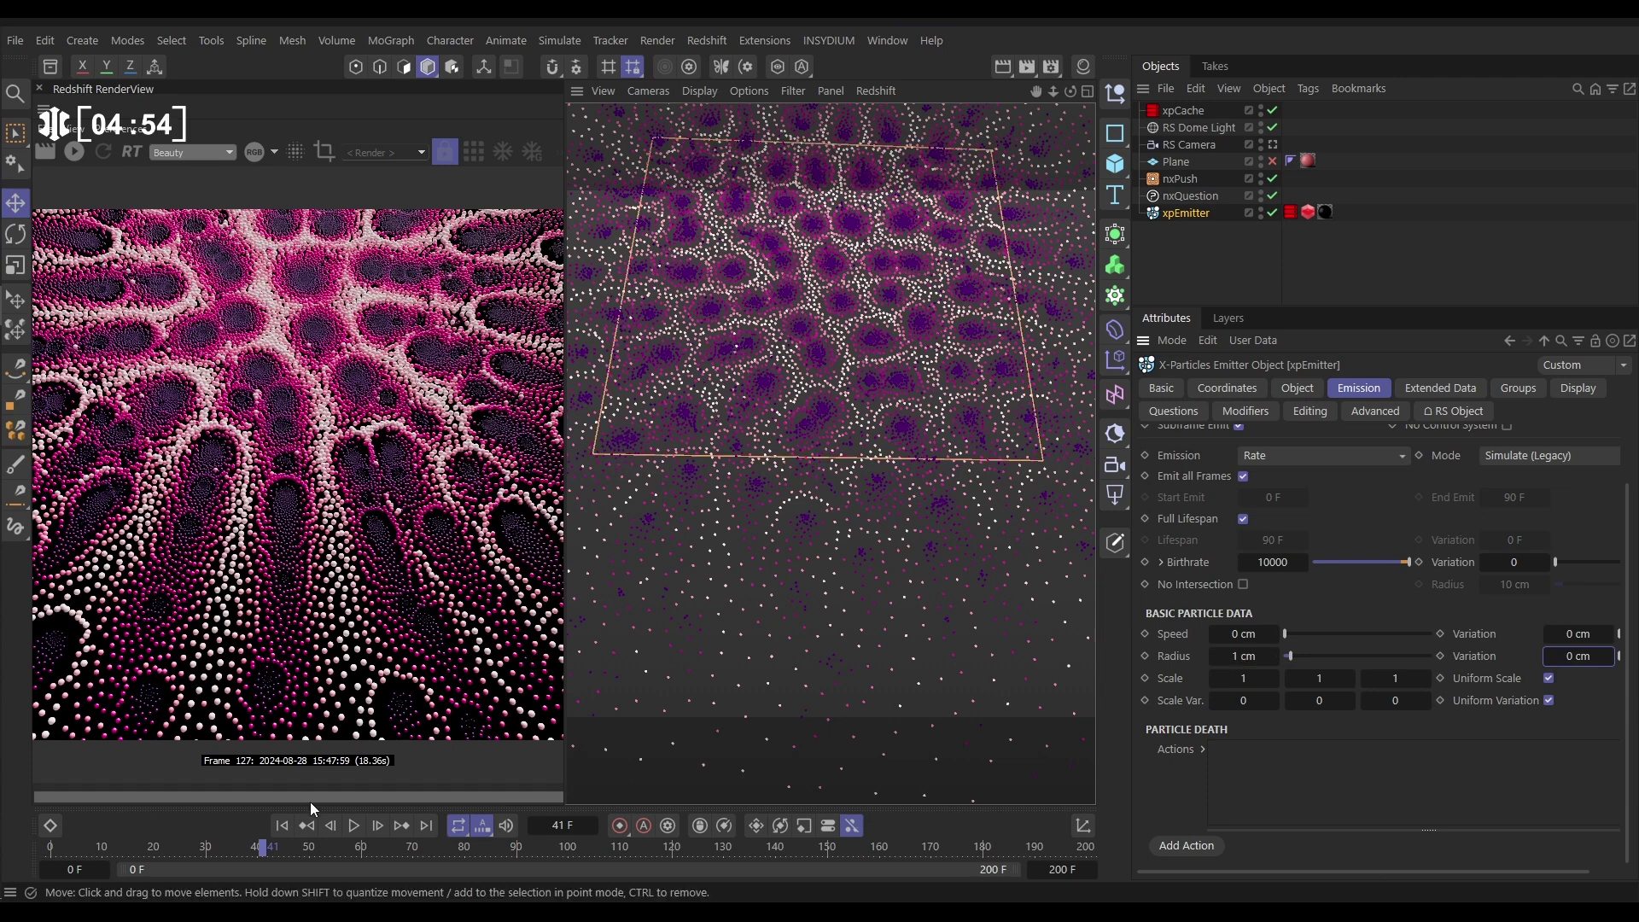
Step: Replay the cached simulation from the start, stop it at frame 38, and restart the Redshift live render
click(282, 826)
click(353, 826)
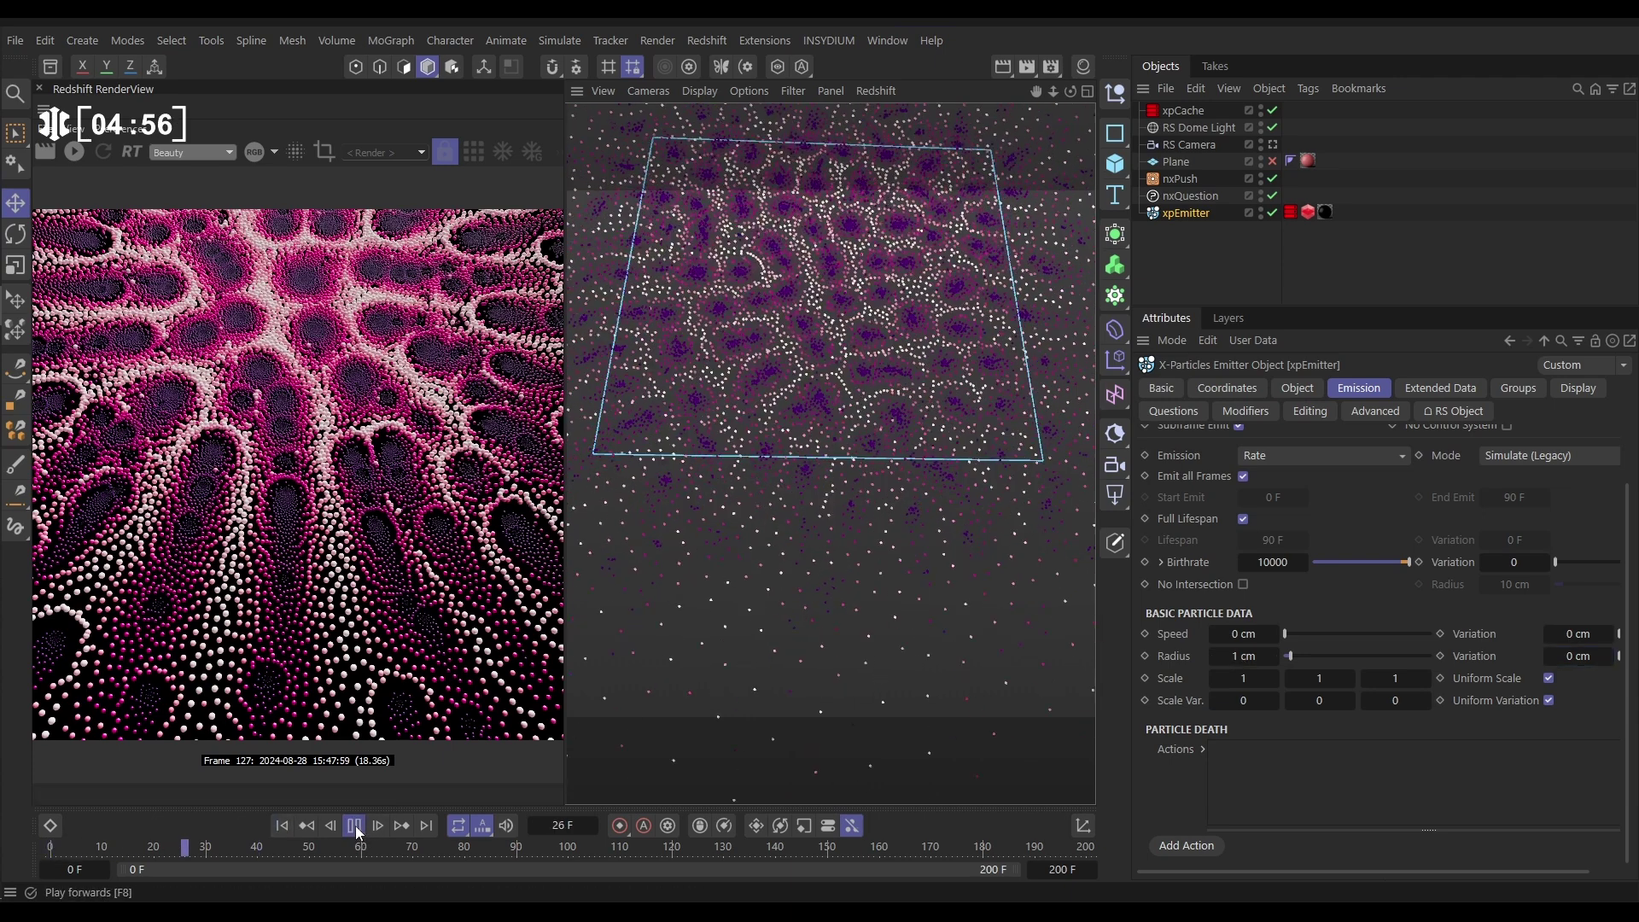
click(354, 826)
click(80, 156)
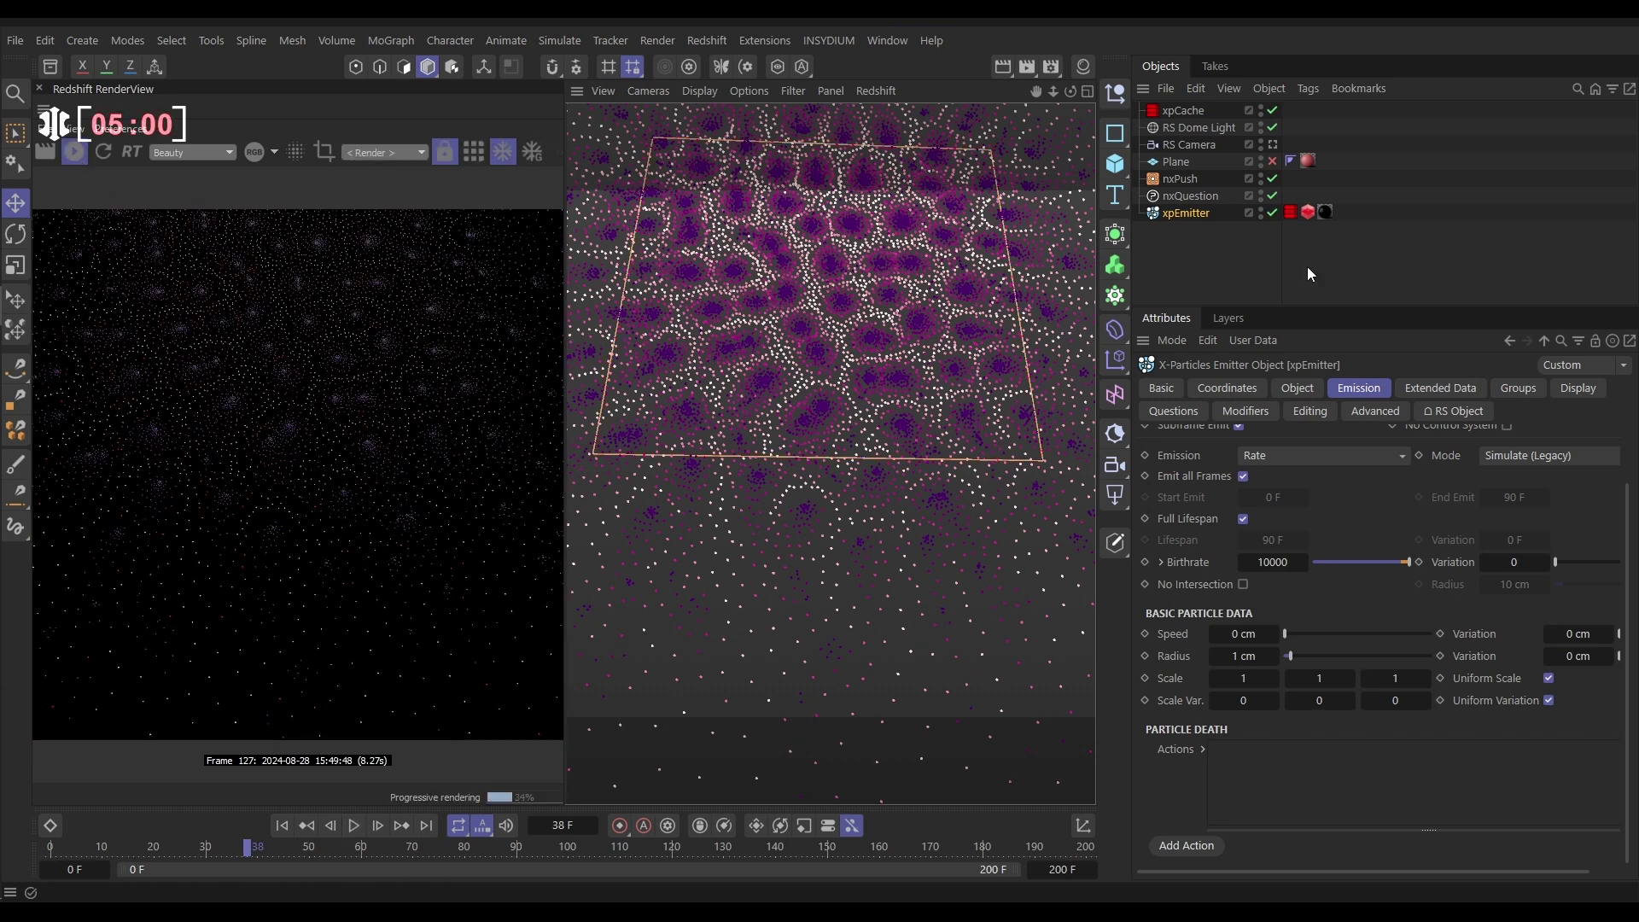
Step: Try a Scale Multiplier of 1 on xpEmitter's RS Object tag, examine the spheres up close, and reduce the multiplier to 0.5
click(1309, 213)
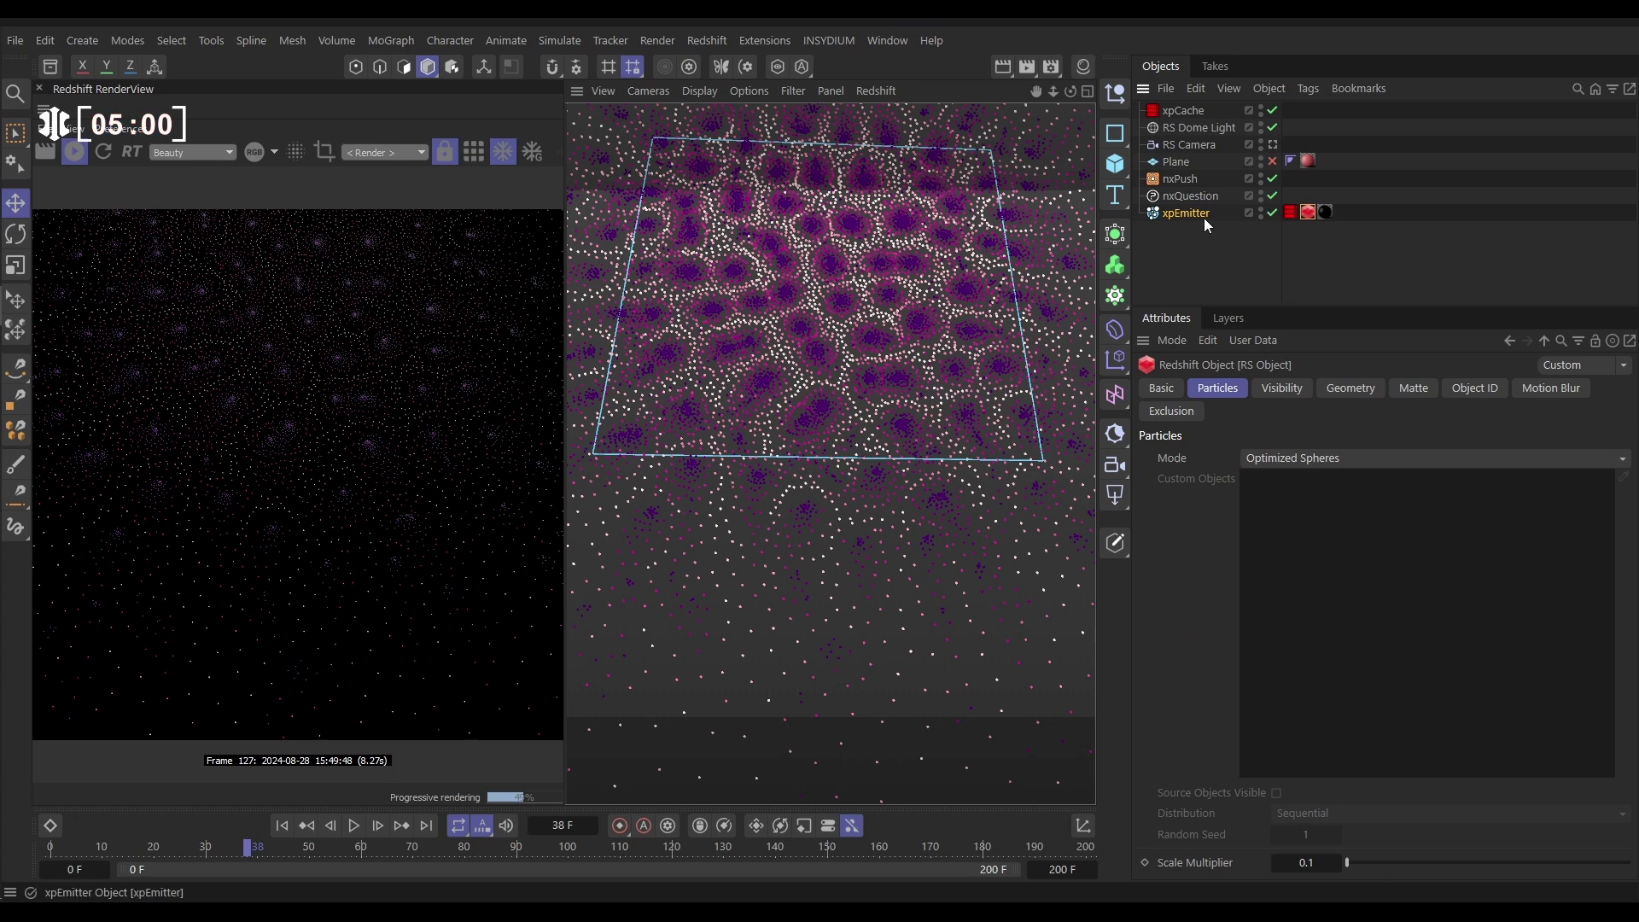
click(1309, 863)
text(1)
key(Return)
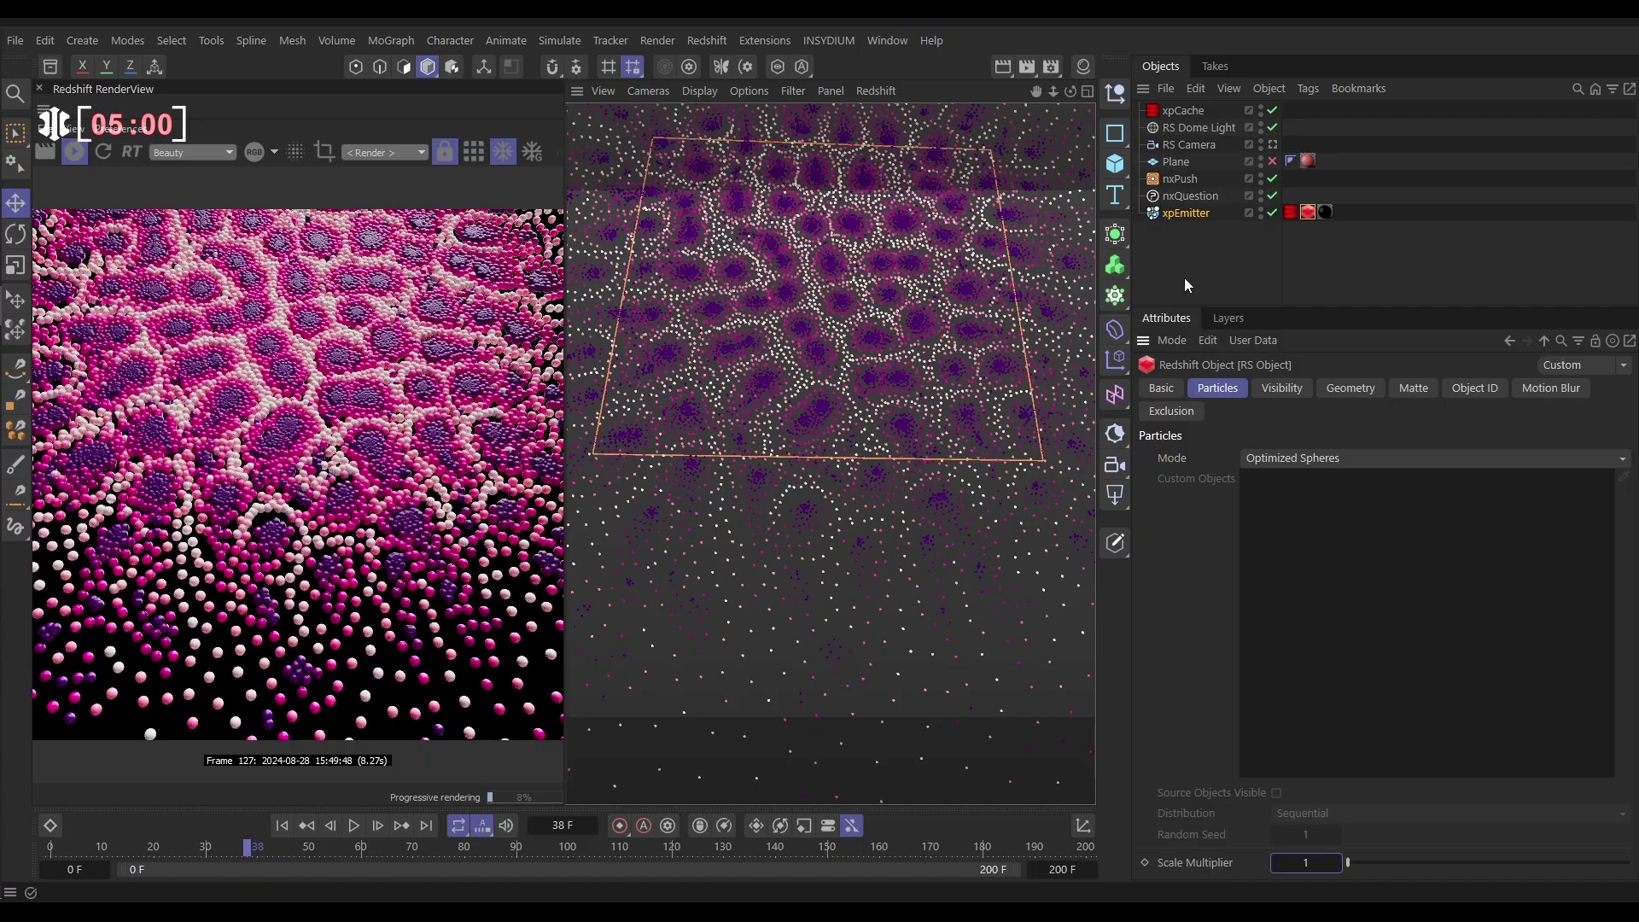
scroll(794, 405, up, 10)
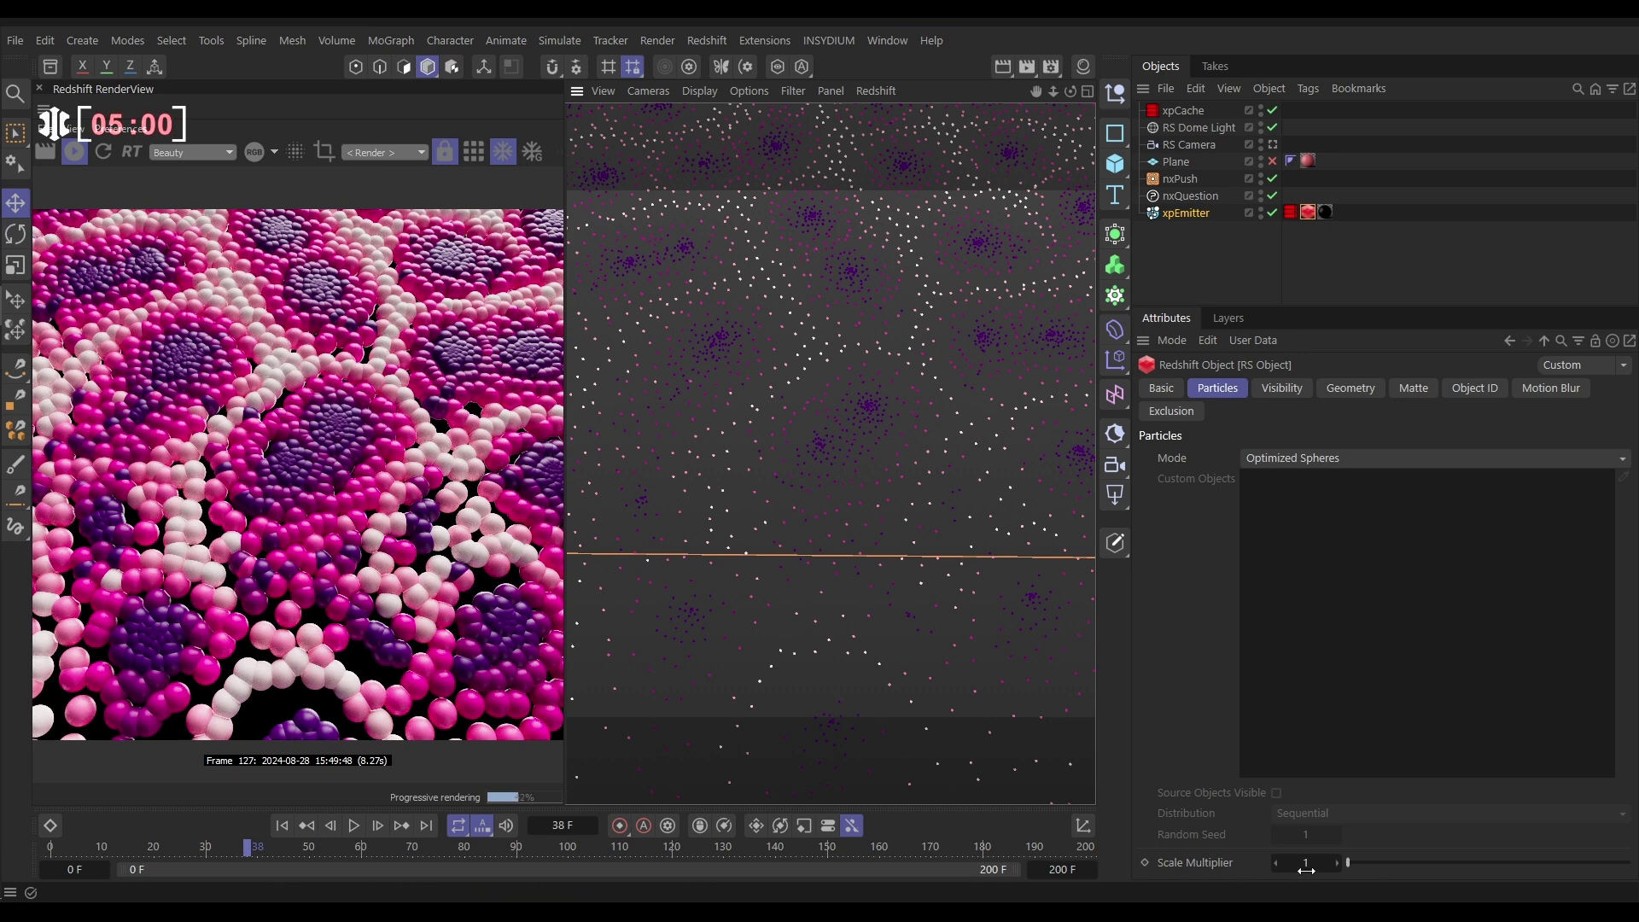
click(1307, 865)
text(0.5)
key(Return)
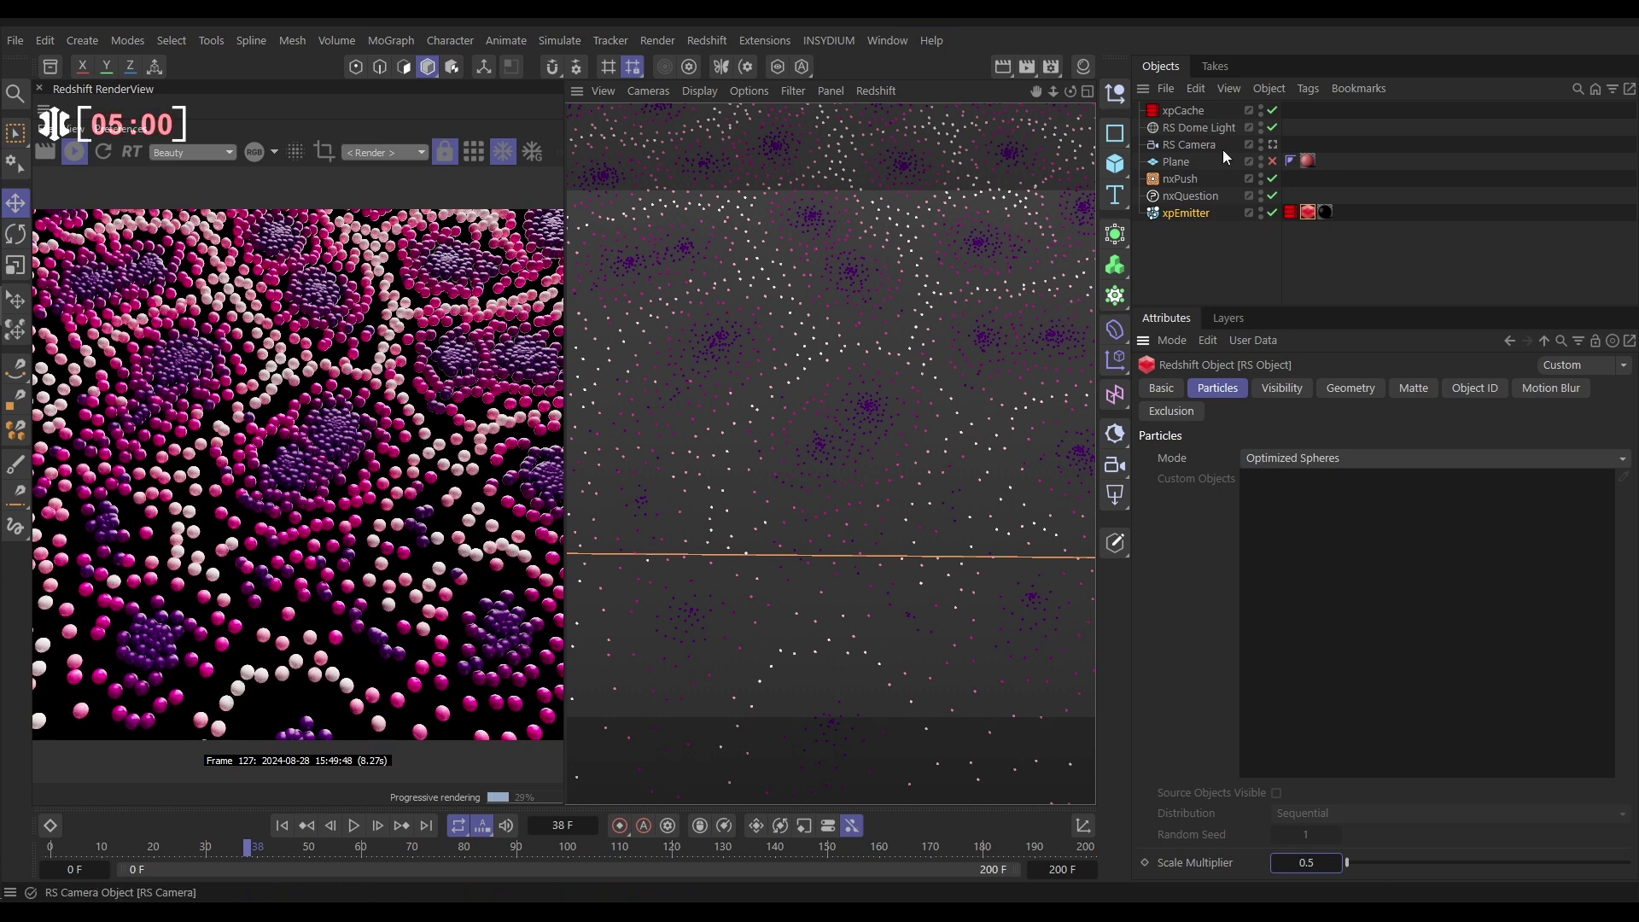
Step: Switch the view to the RS Camera and enable the Plane object as a backdrop
click(1272, 145)
click(1272, 145)
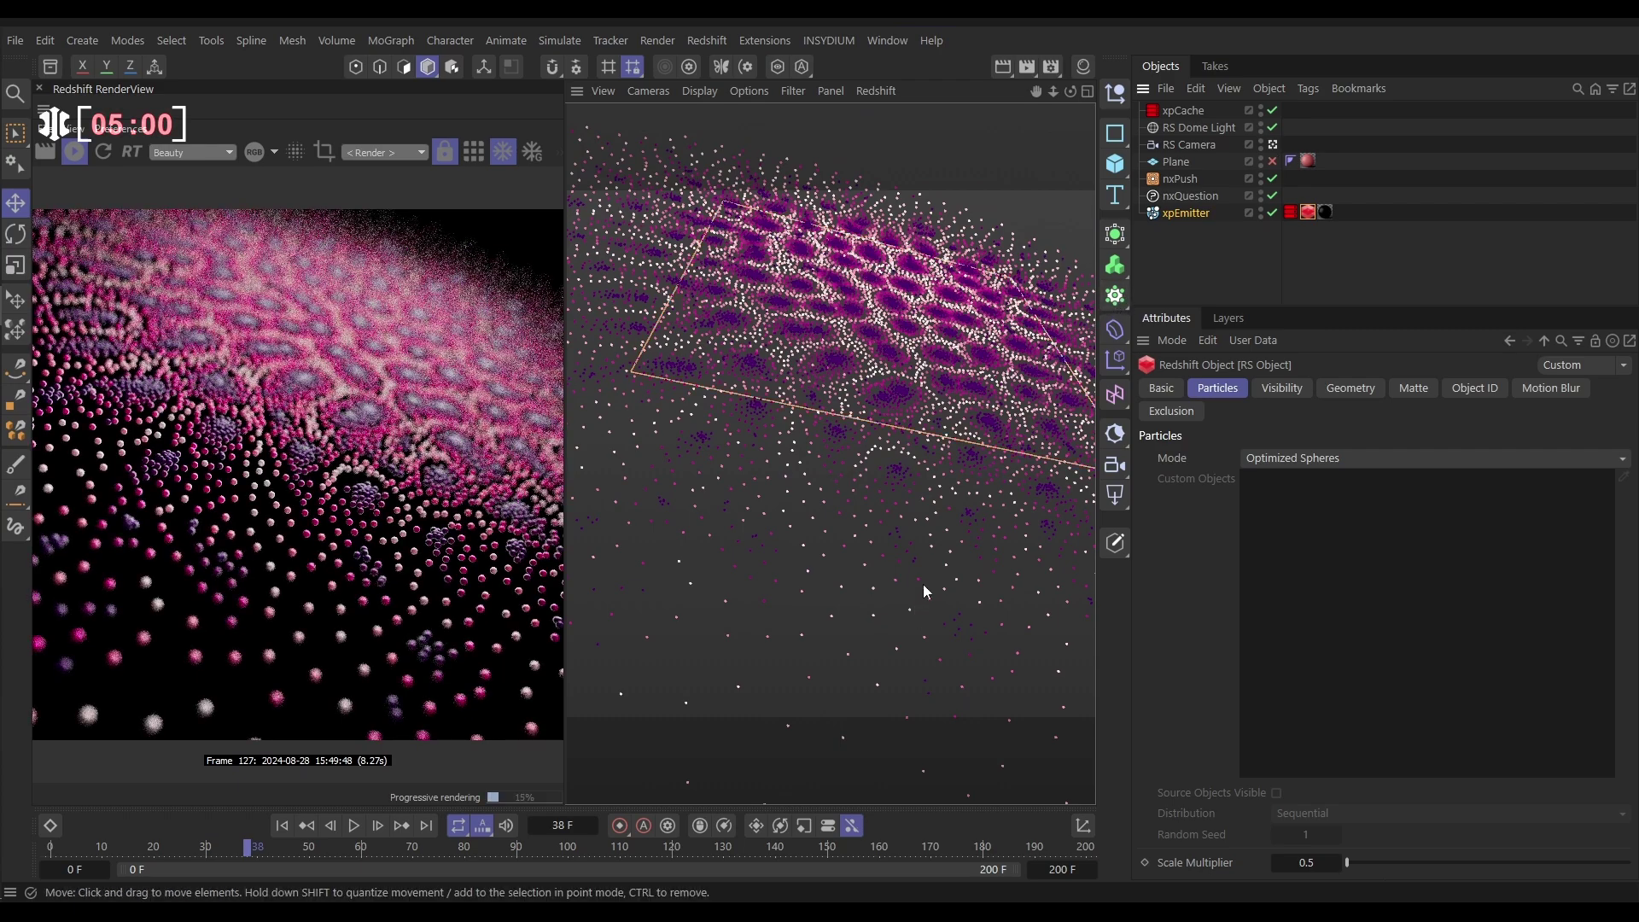
click(1271, 161)
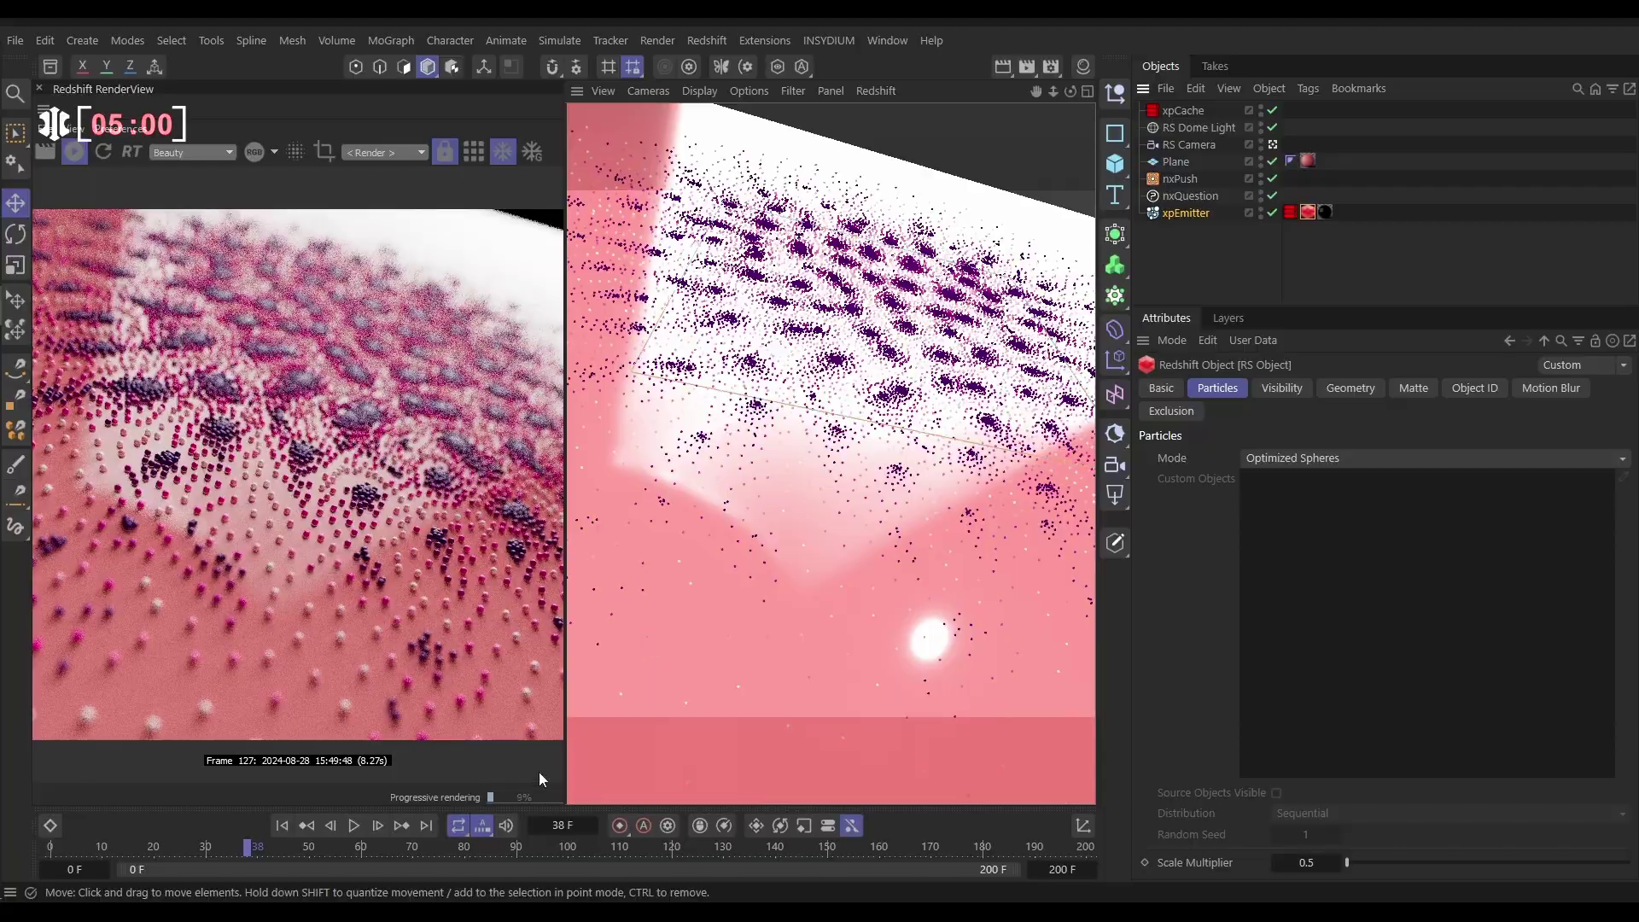
Step: Play the cached simulation with the backdrop and stop it at frame 126 to check the rendered look
click(306, 825)
click(353, 825)
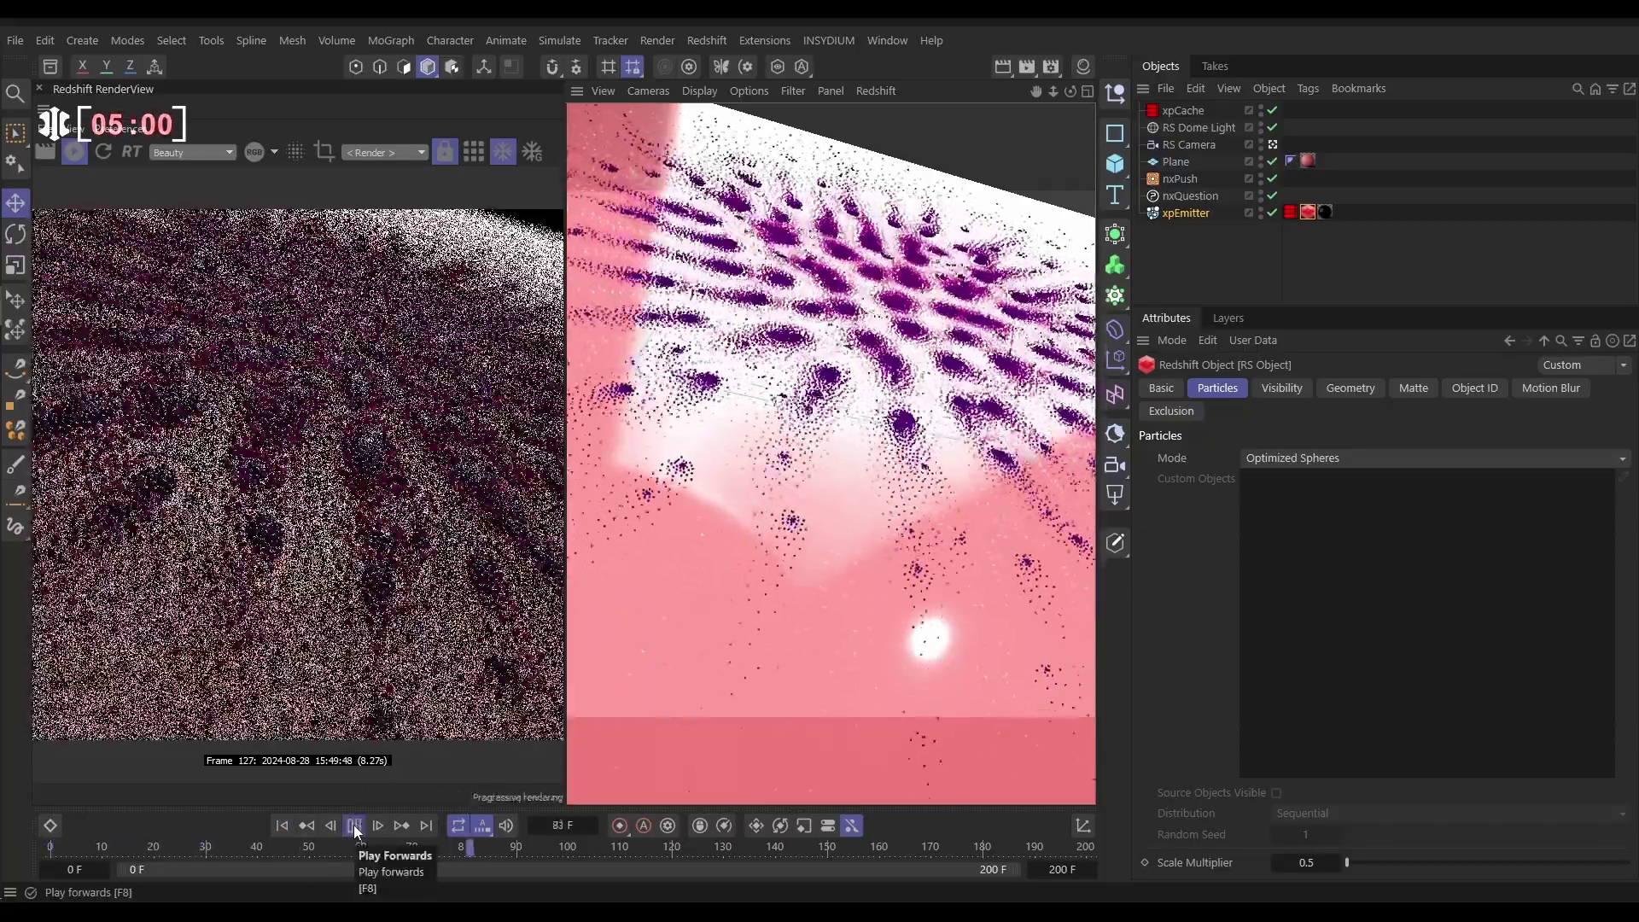
click(355, 825)
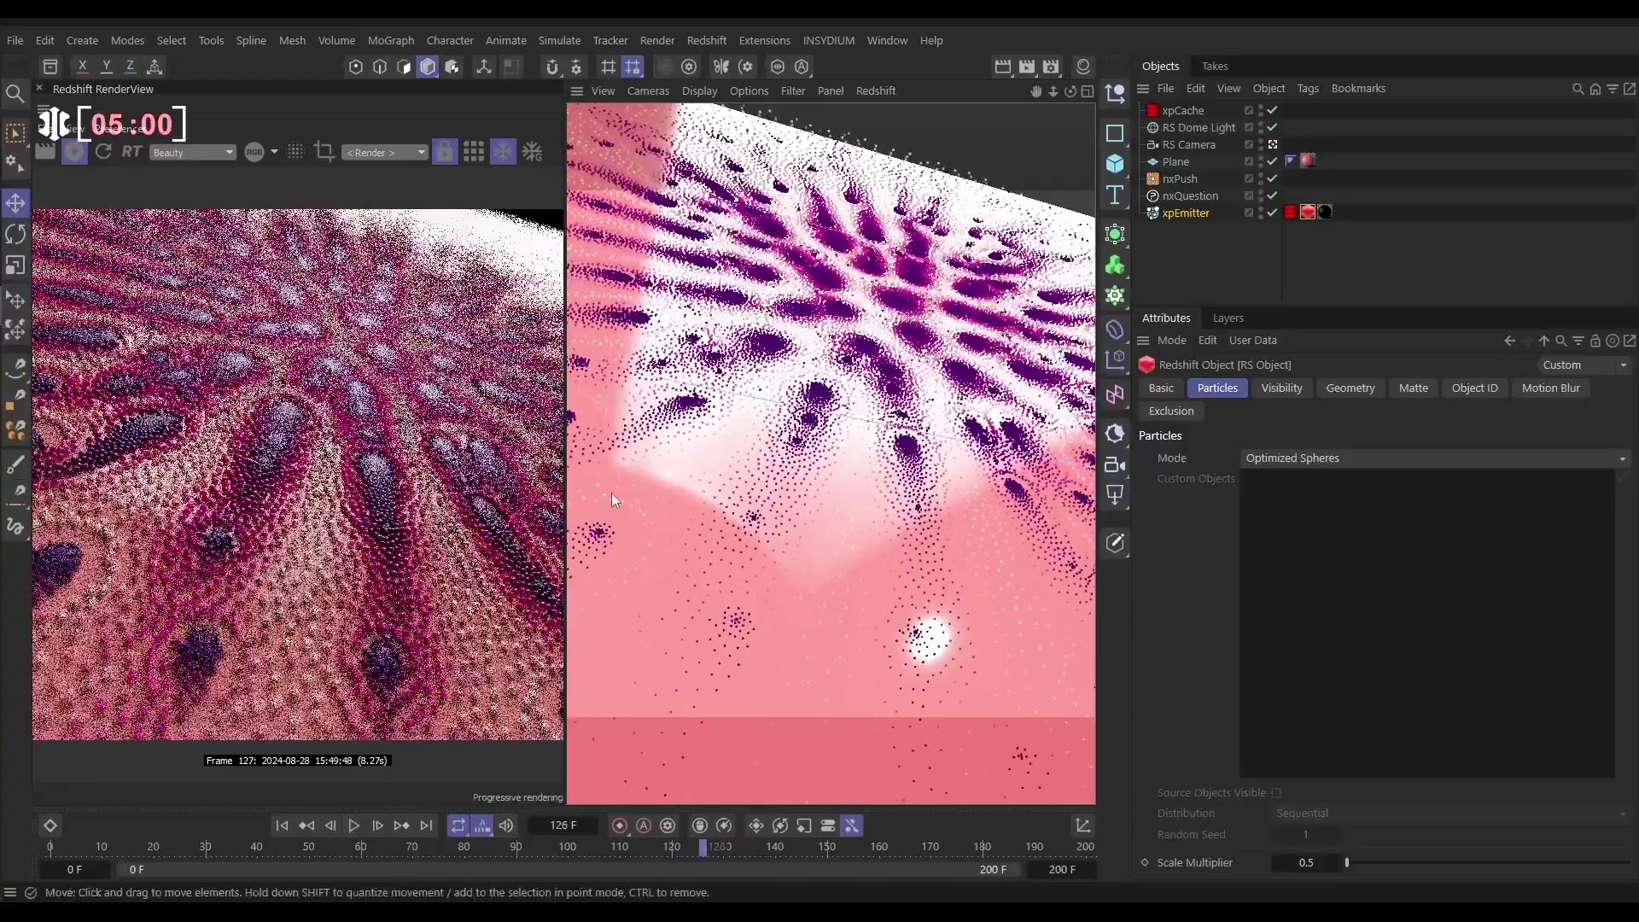